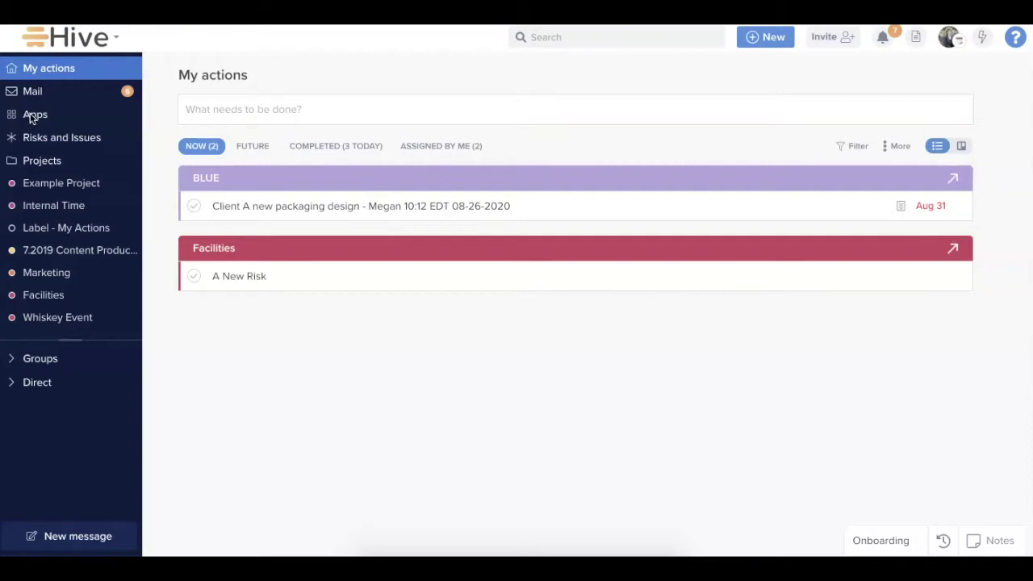
Step: Pin the Forms app to the sidebar from the workspace apps and open its forms list
click(37, 114)
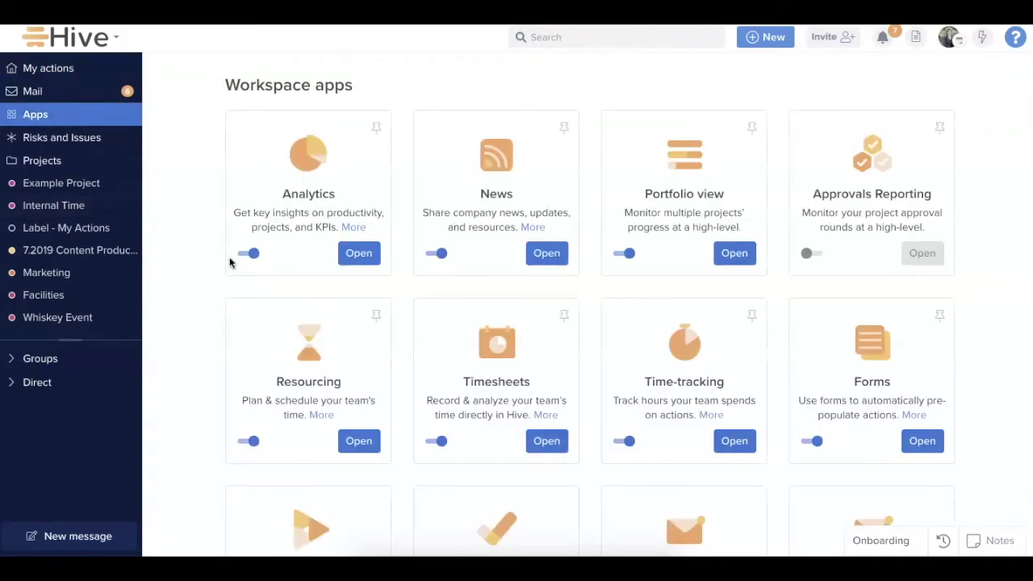
scroll(230, 259, down, 1)
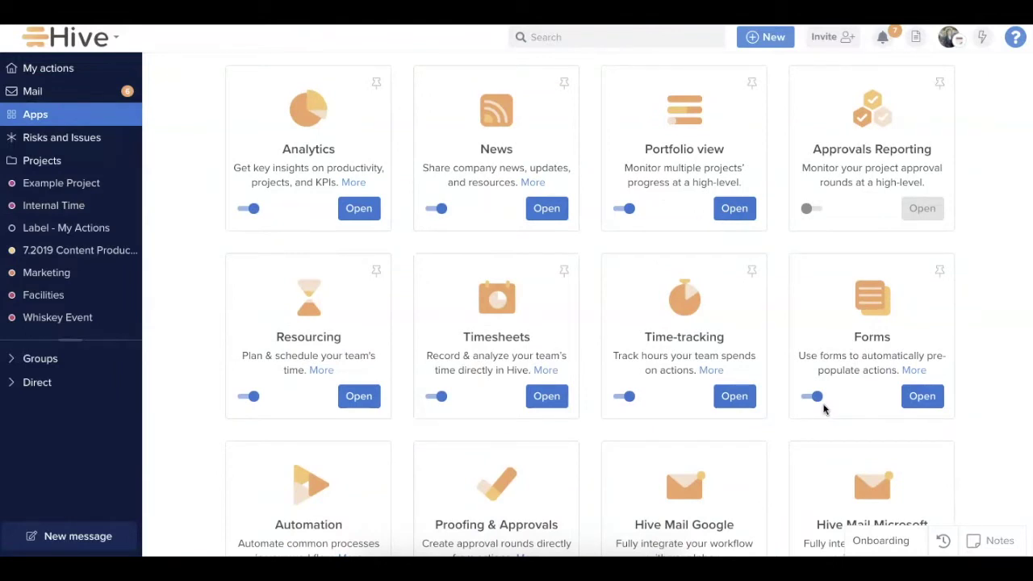
click(941, 275)
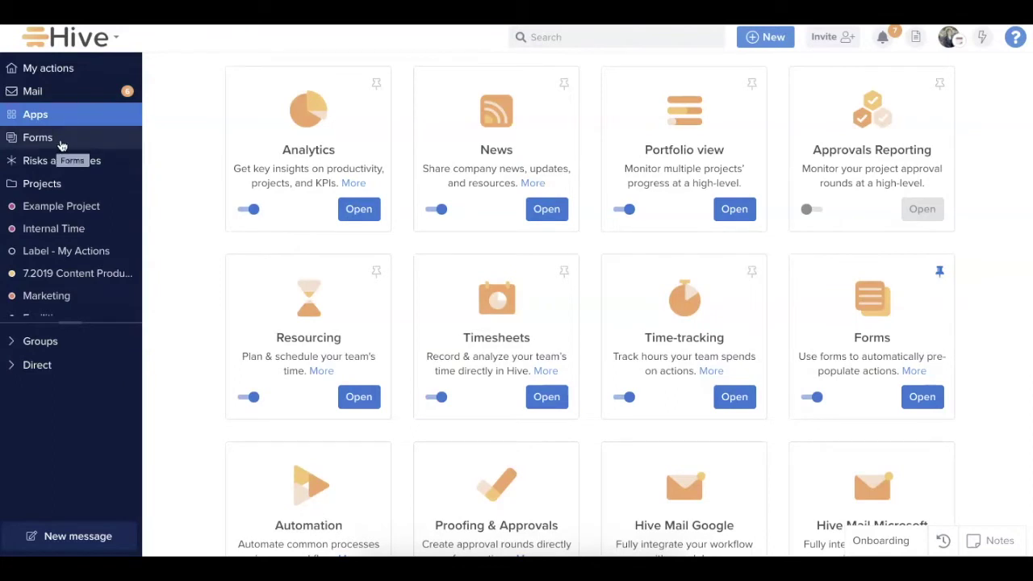
click(923, 397)
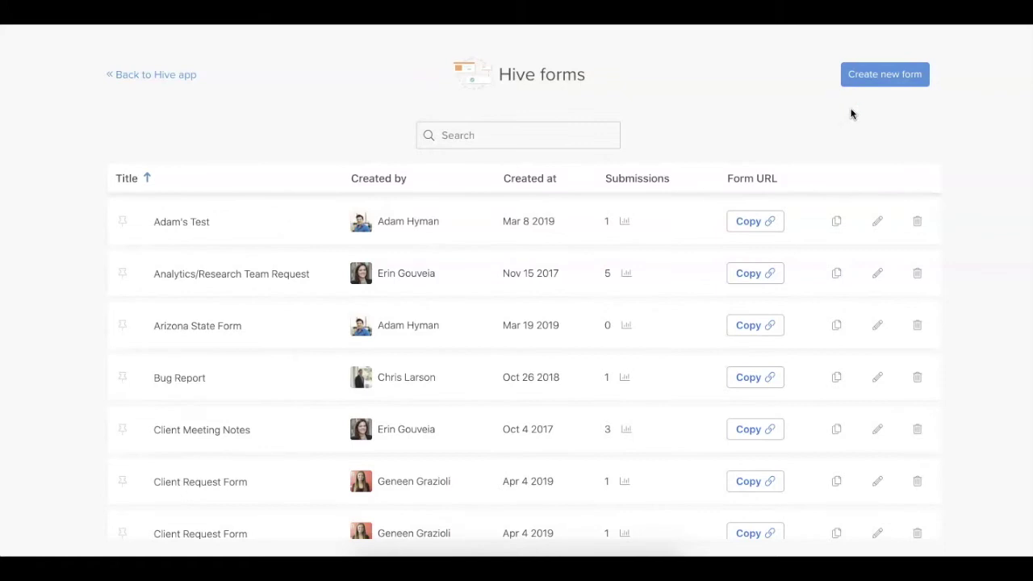
Step: Start a blank form and title it 'Creative Services Request'
click(874, 75)
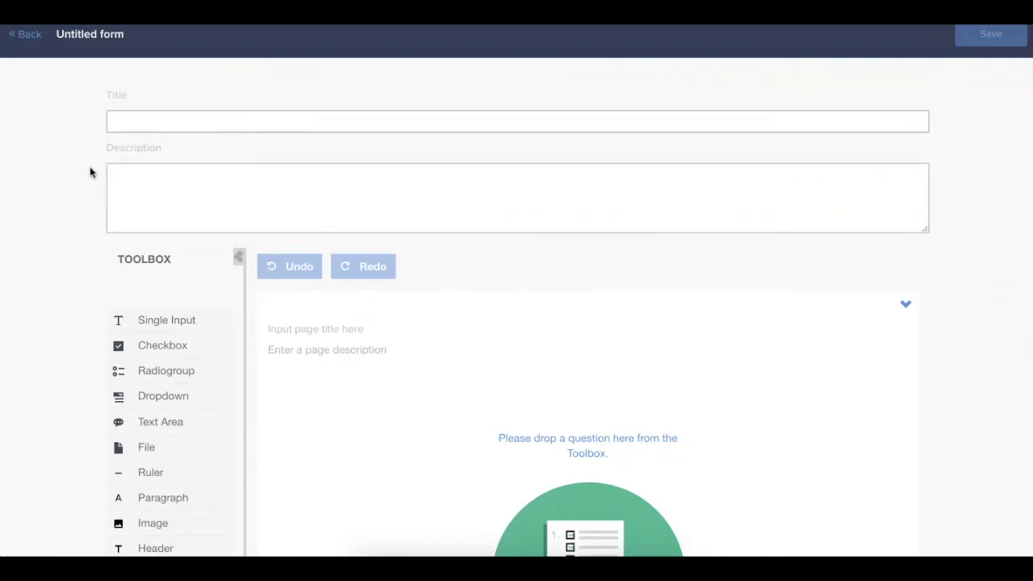
click(138, 120)
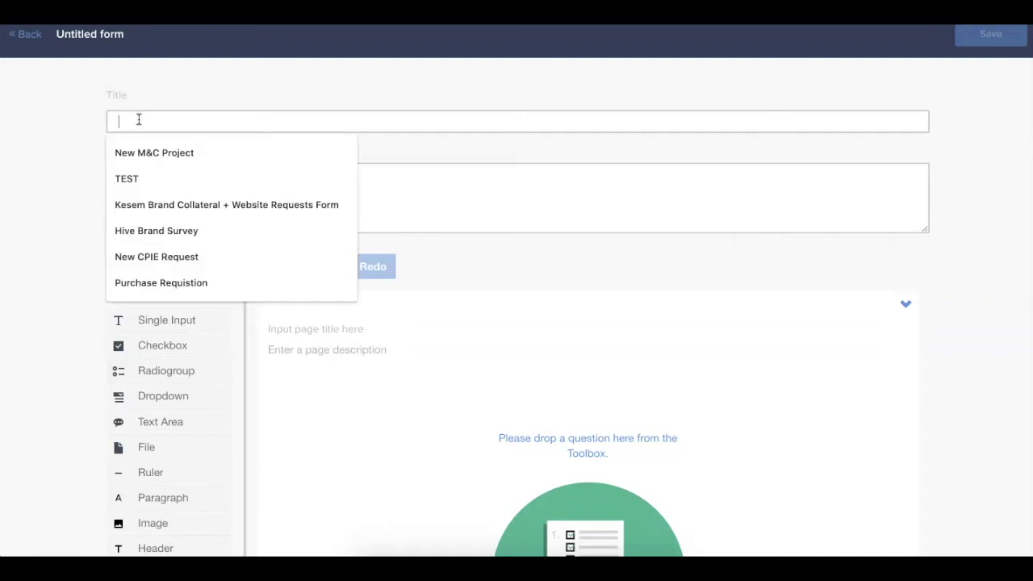
text(Creati)
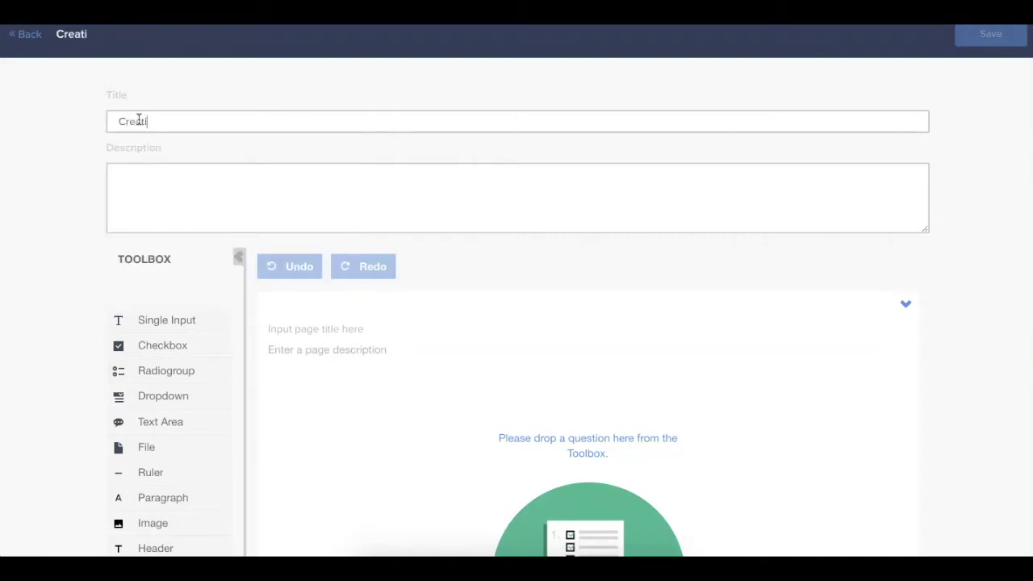
text(ve Service)
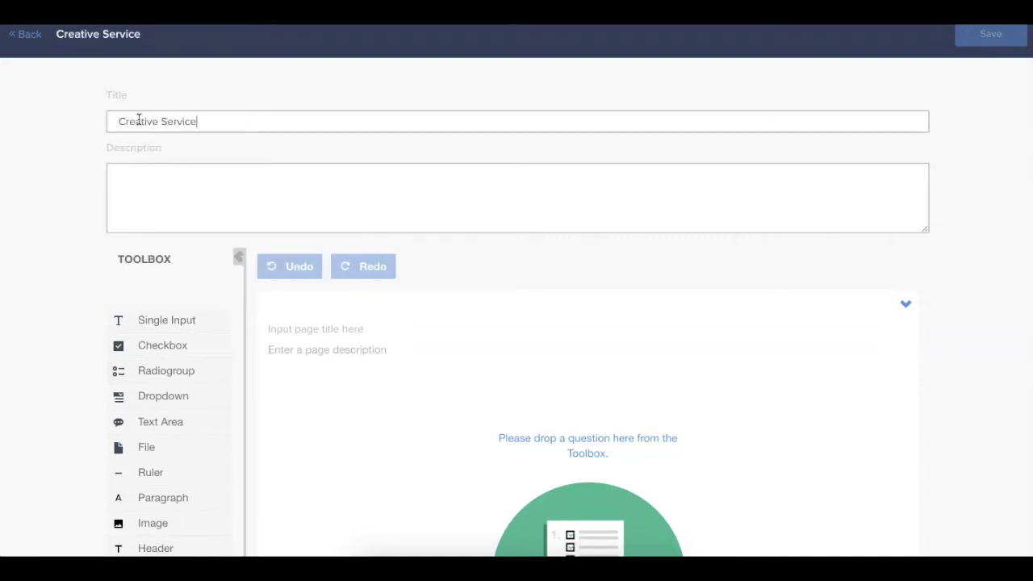
text(s Request)
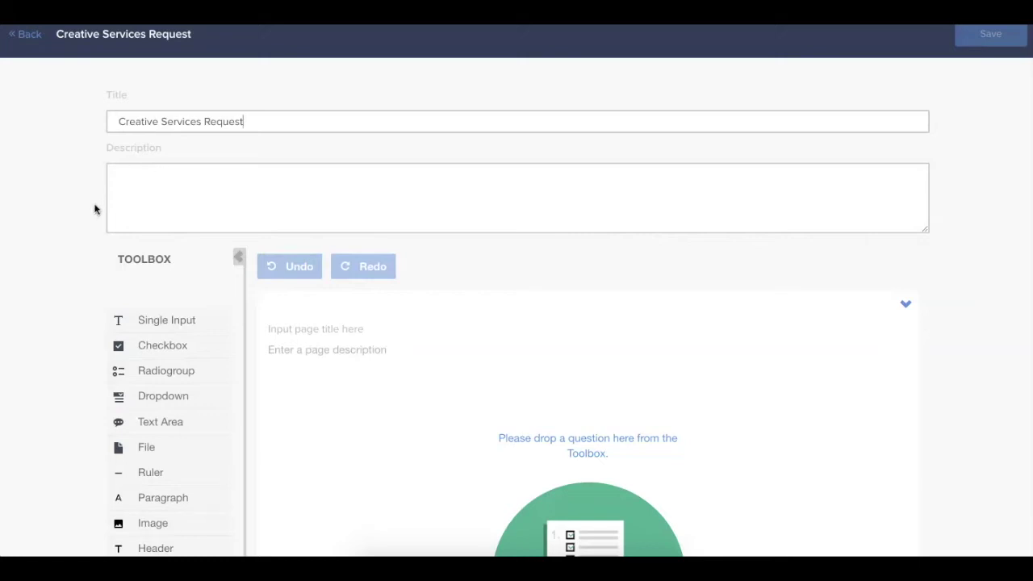
scroll(67, 208, down, 2)
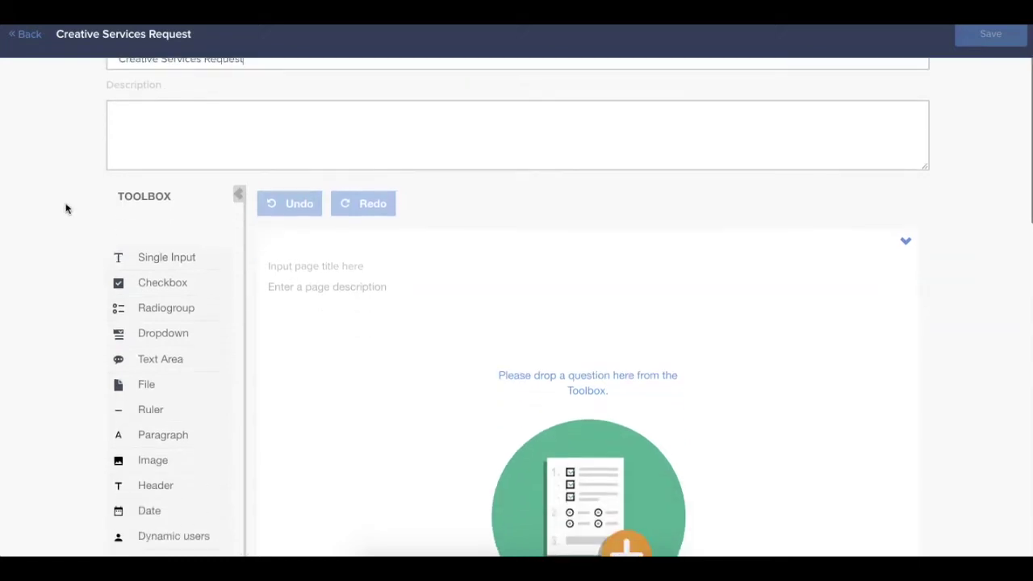
scroll(66, 208, down, 4)
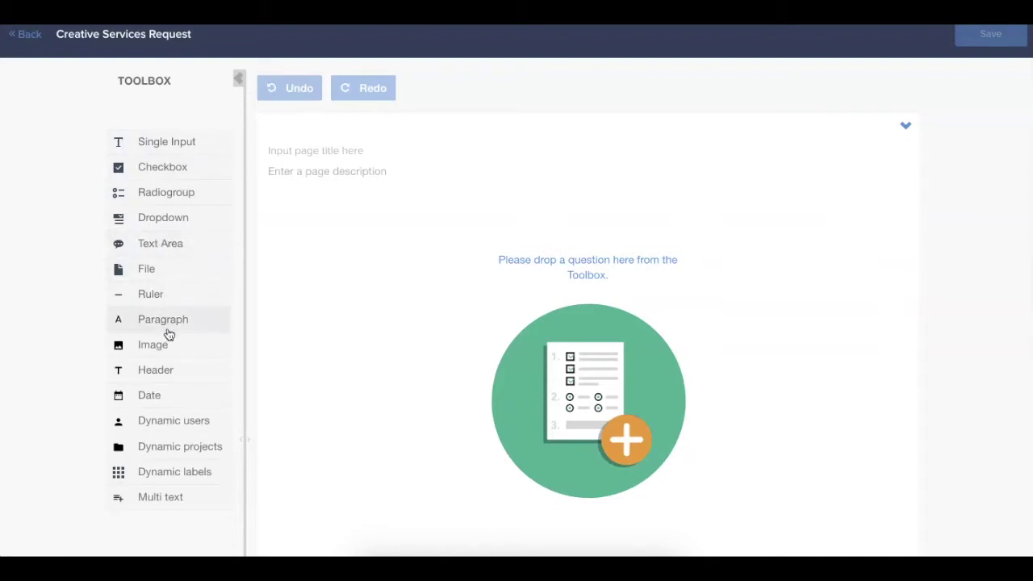
scroll(185, 369, down, 1)
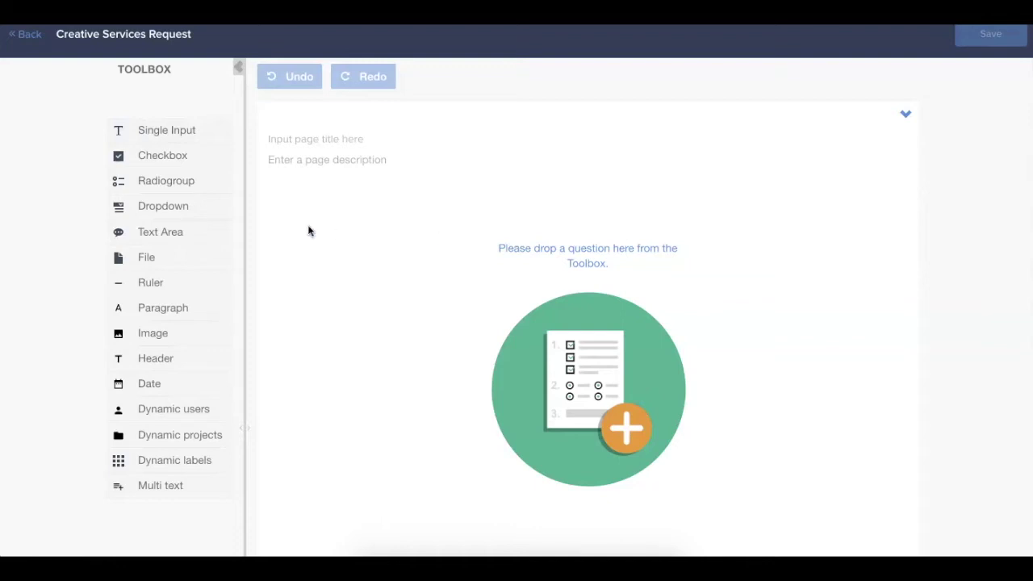
scroll(307, 223, down, 1)
Step: Scroll down the form settings to the Submit to options
scroll(314, 218, down, 8)
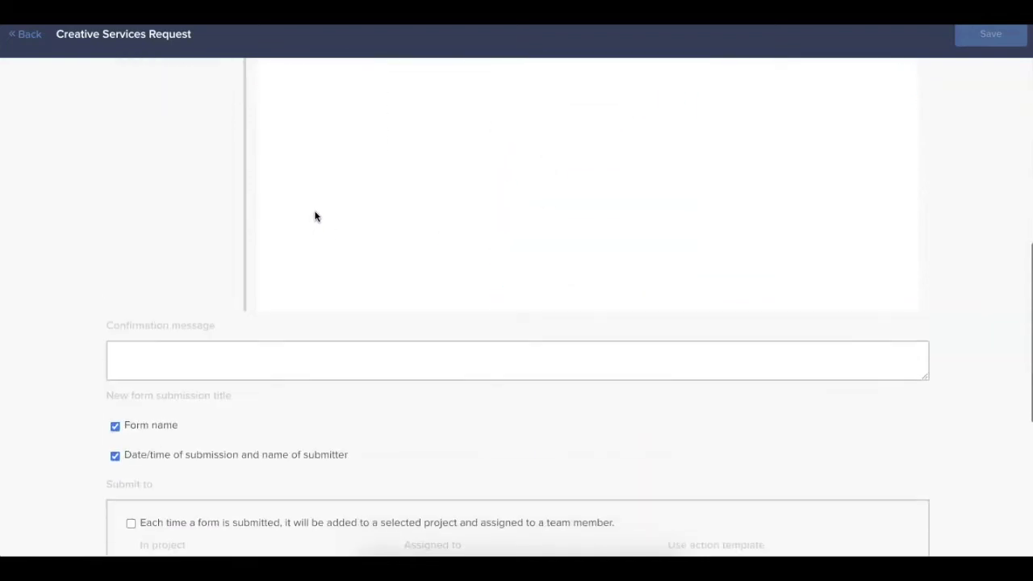
scroll(316, 208, down, 3)
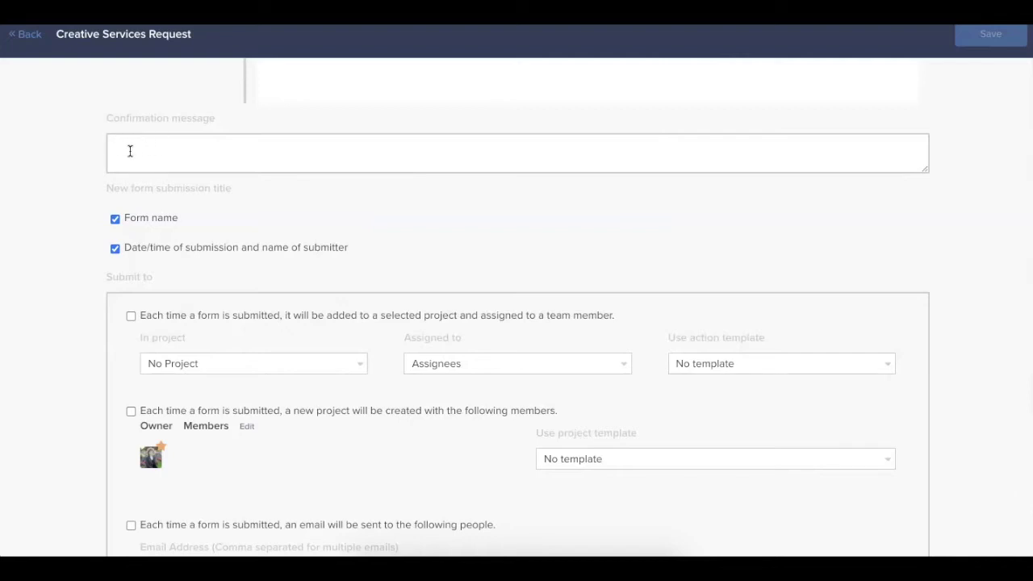
scroll(567, 317, down, 1)
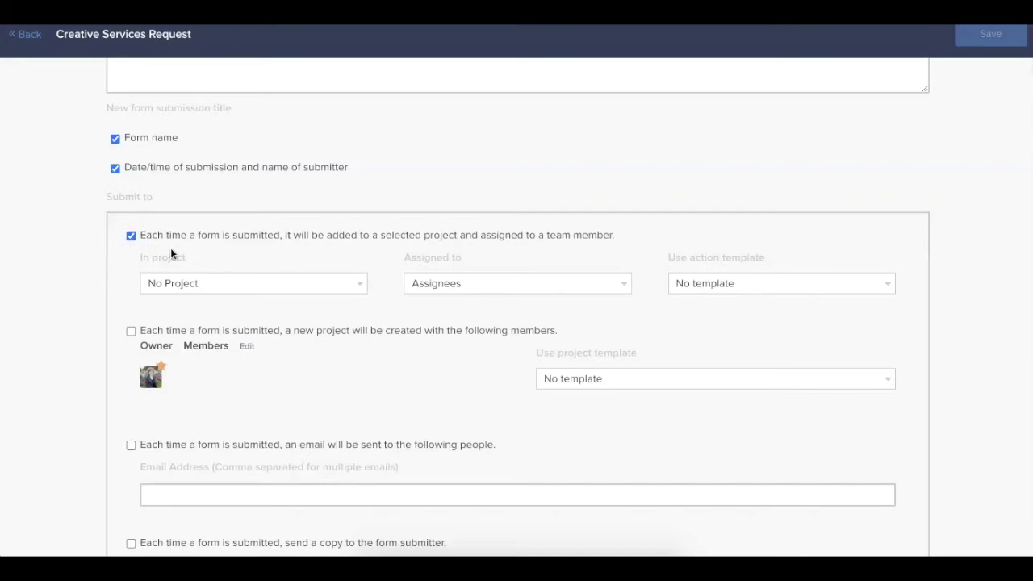
Step: Send form submissions to the Content Production project
click(346, 292)
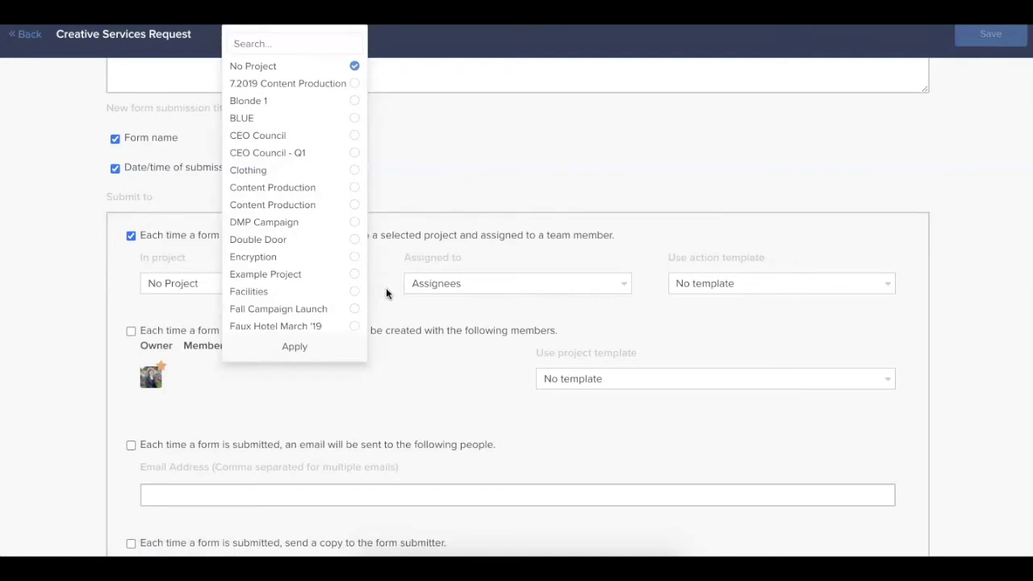
click(271, 188)
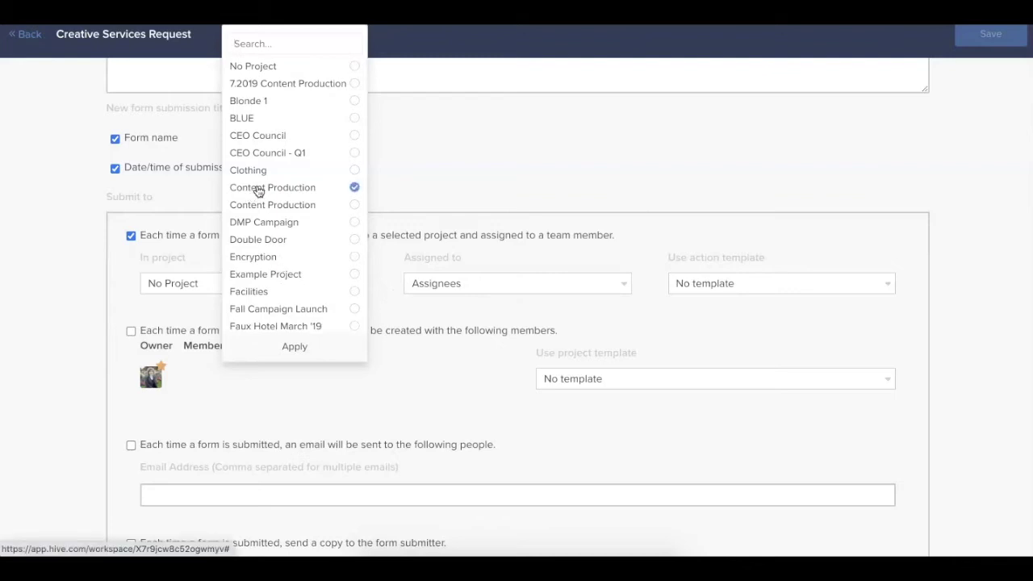
click(284, 347)
Step: Leave the assignee unchosen and apply the Creative Services action template
scroll(283, 335, down, 1)
scroll(282, 334, down, 1)
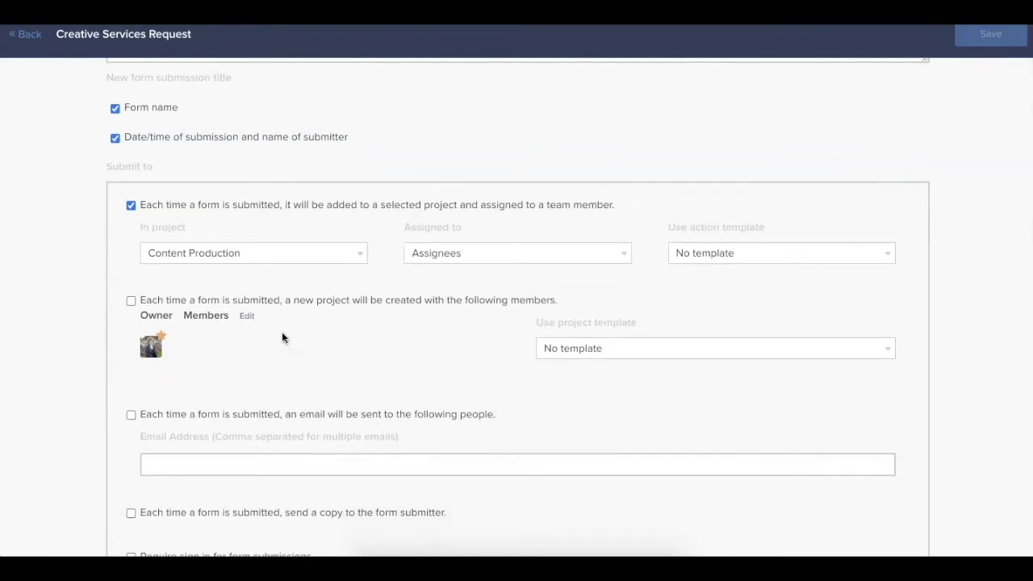
click(516, 257)
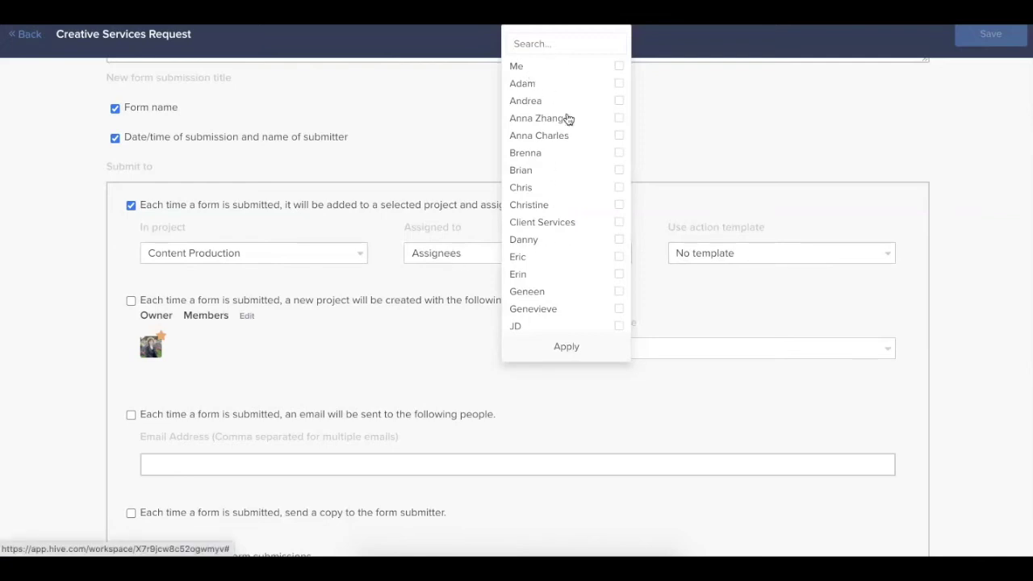
click(719, 287)
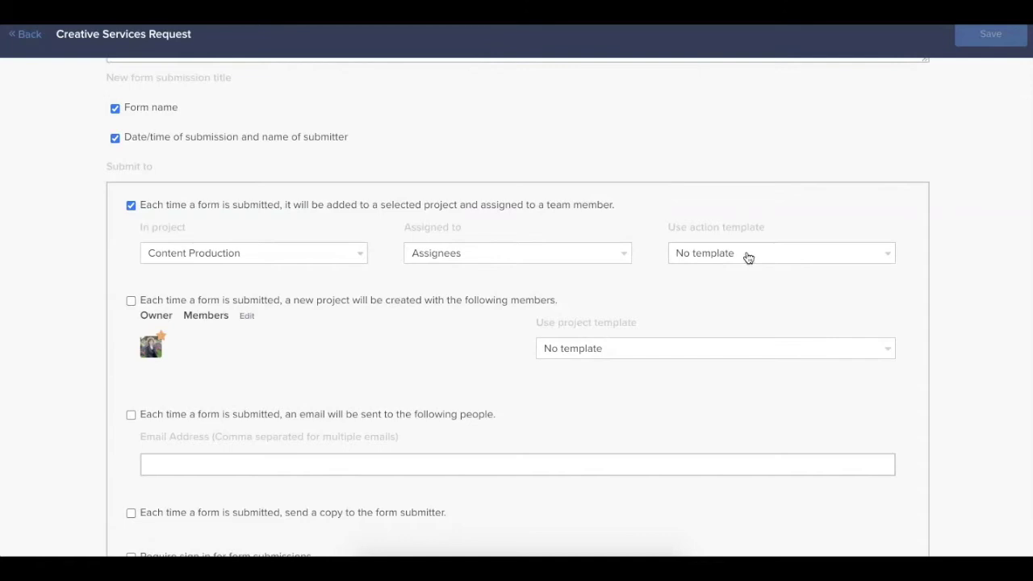
click(749, 259)
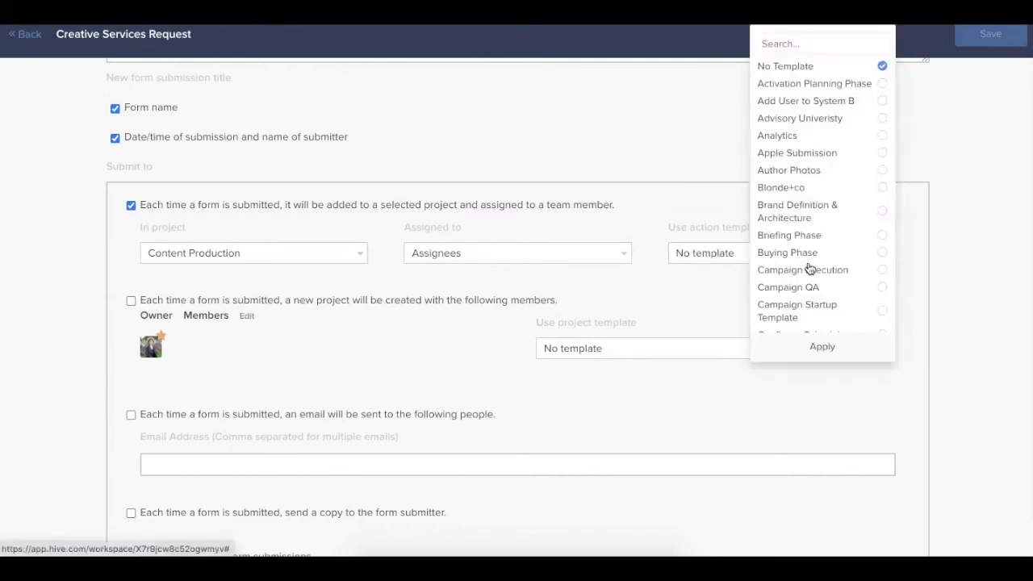
scroll(819, 276, down, 5)
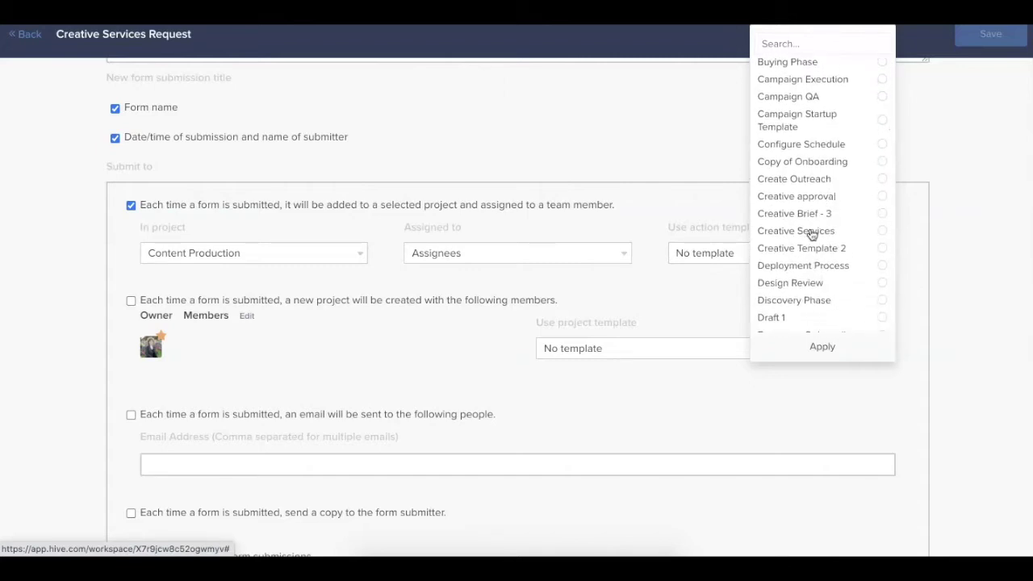
click(811, 234)
click(828, 351)
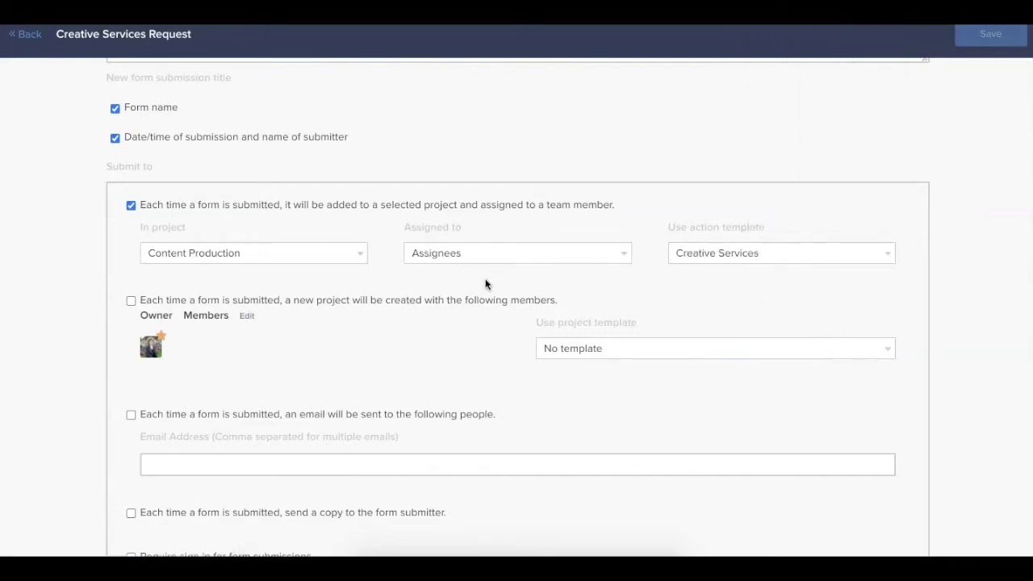
scroll(760, 306, down, 2)
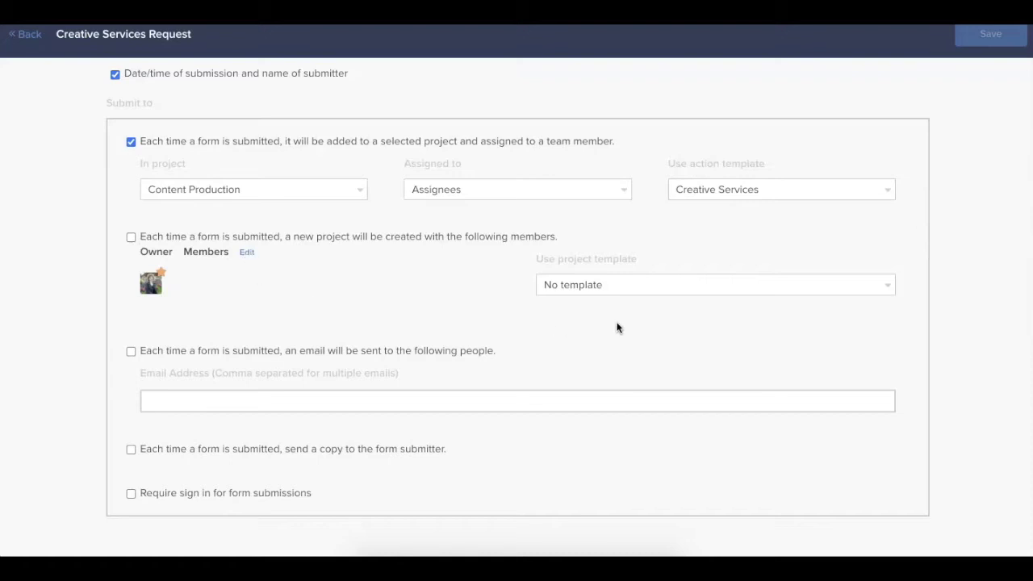
click(587, 285)
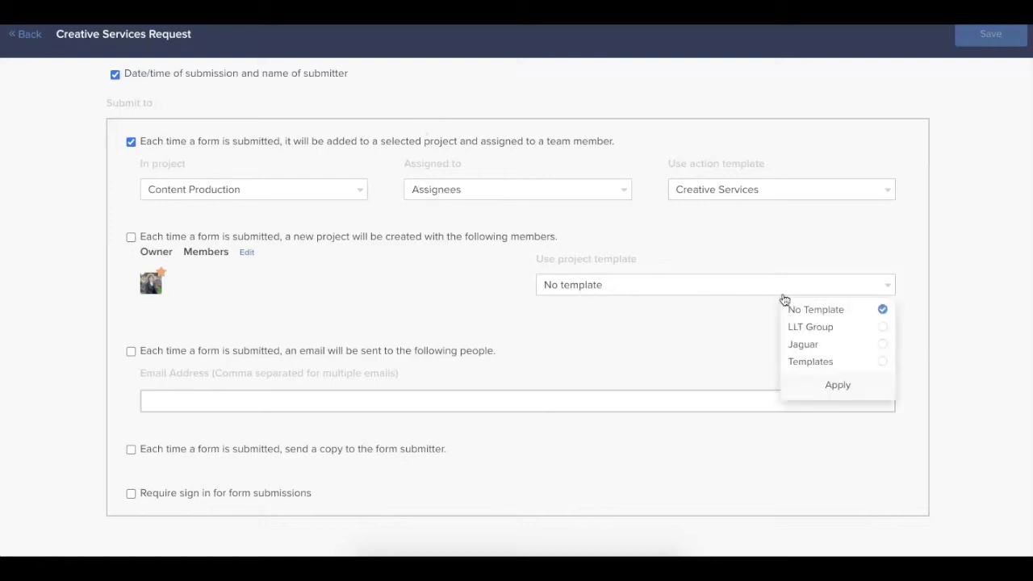
click(688, 339)
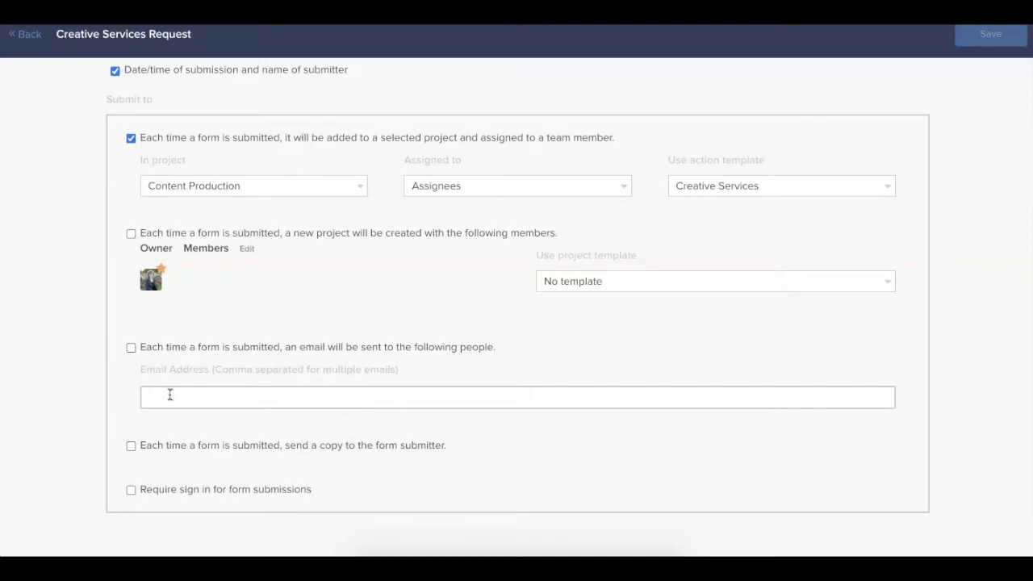
Step: Scroll through the Submit to settings to review the Content Production routing
scroll(173, 395, up, 1)
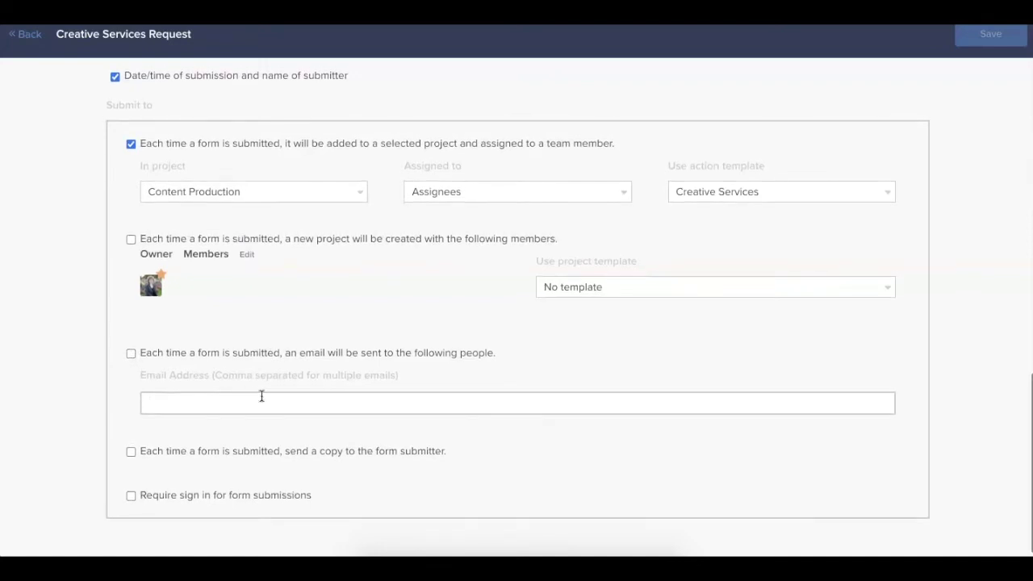
scroll(260, 396, down, 1)
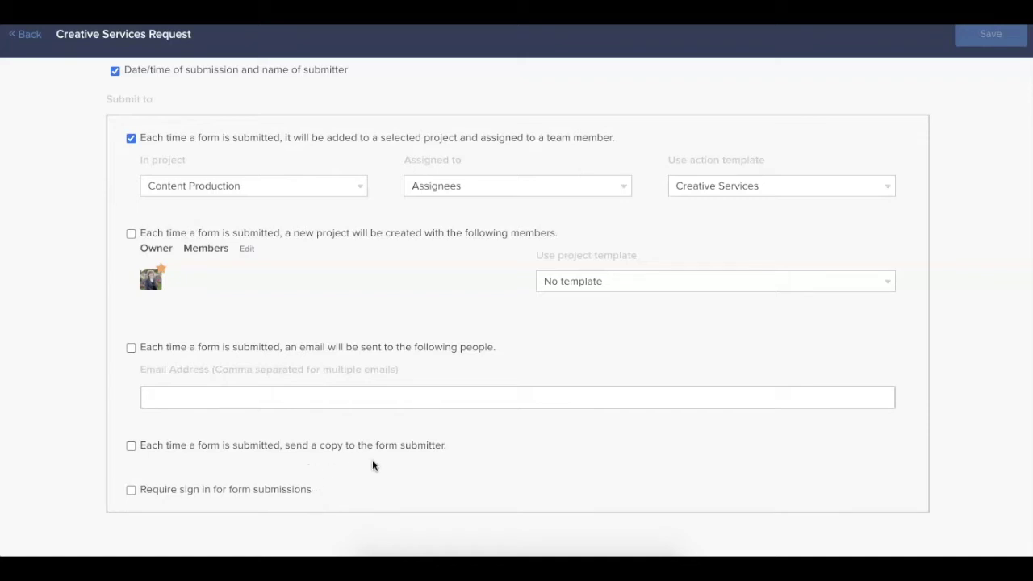
Step: Add a Single Input text field and a Checkbox question to the form canvas
scroll(356, 365, up, 15)
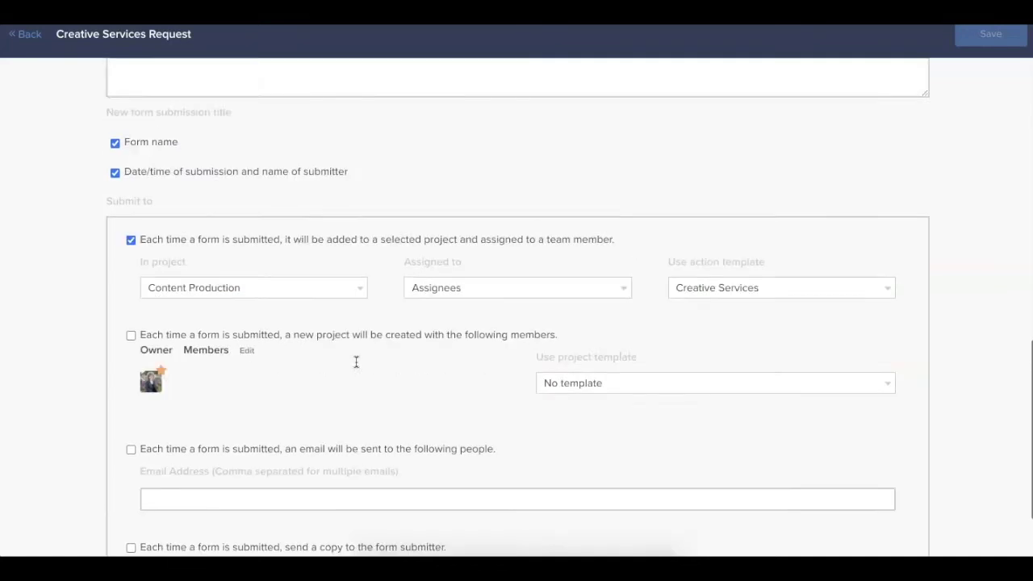
scroll(358, 364, up, 3)
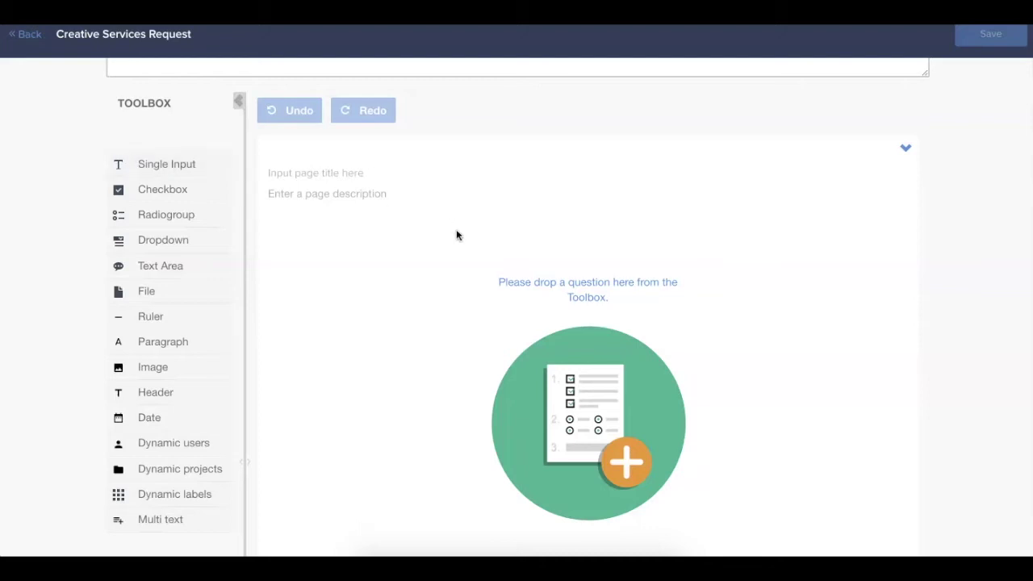
drag(173, 165, 404, 218)
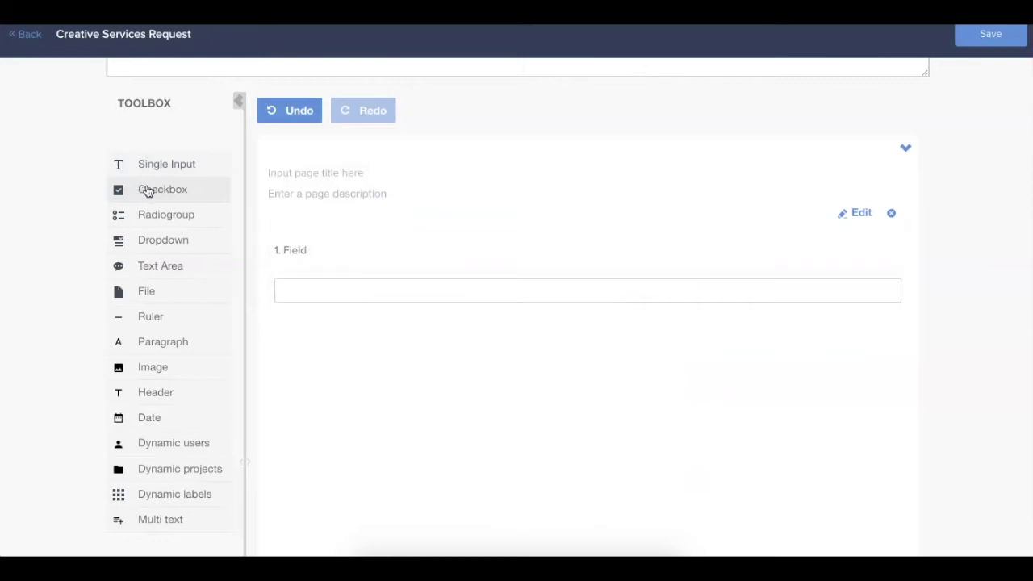
drag(148, 194, 484, 455)
Step: Add a File upload field and a fourth Paragraph element below it
scroll(480, 439, down, 2)
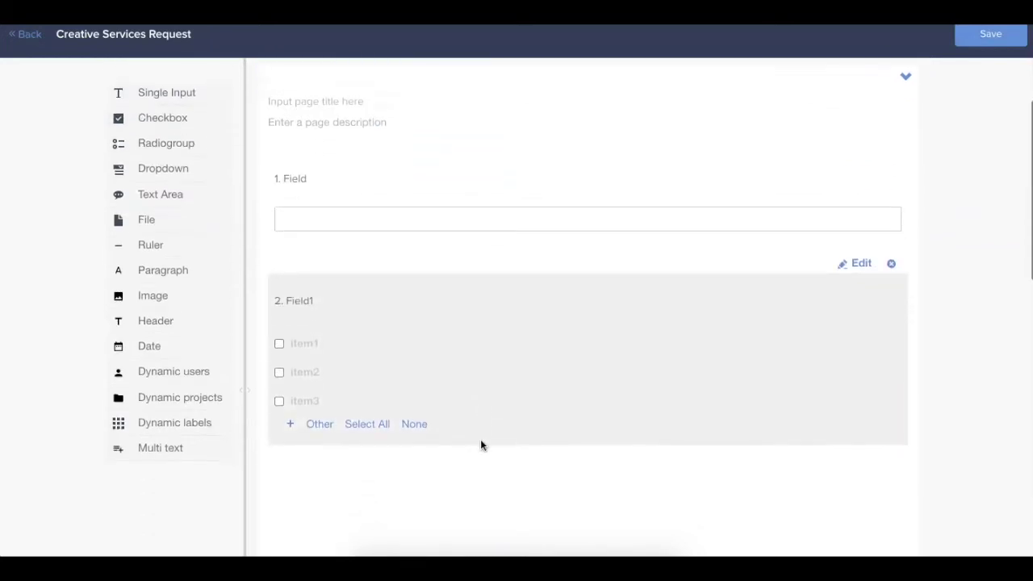
scroll(475, 419, down, 2)
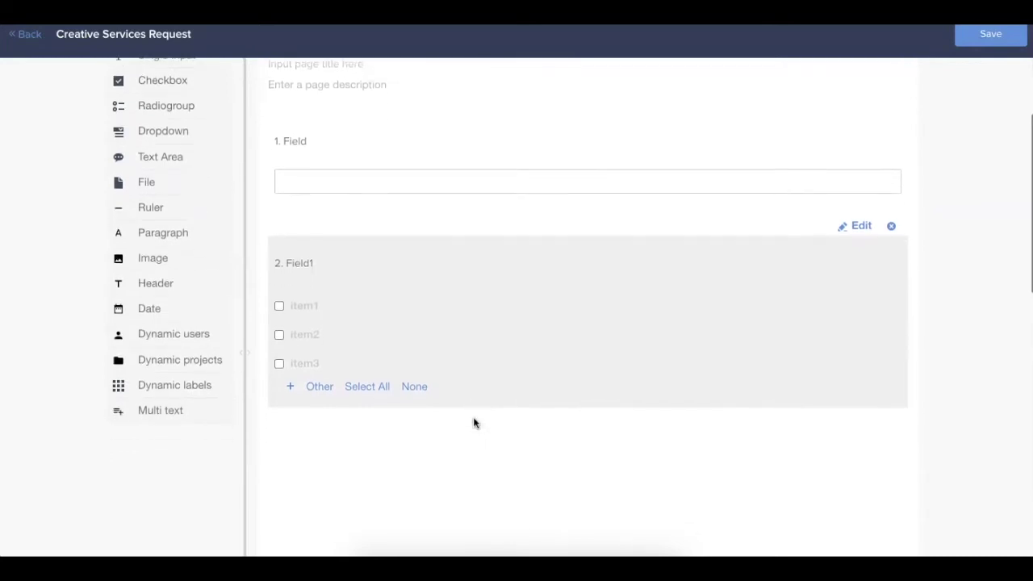
drag(148, 143, 392, 470)
scroll(214, 397, down, 1)
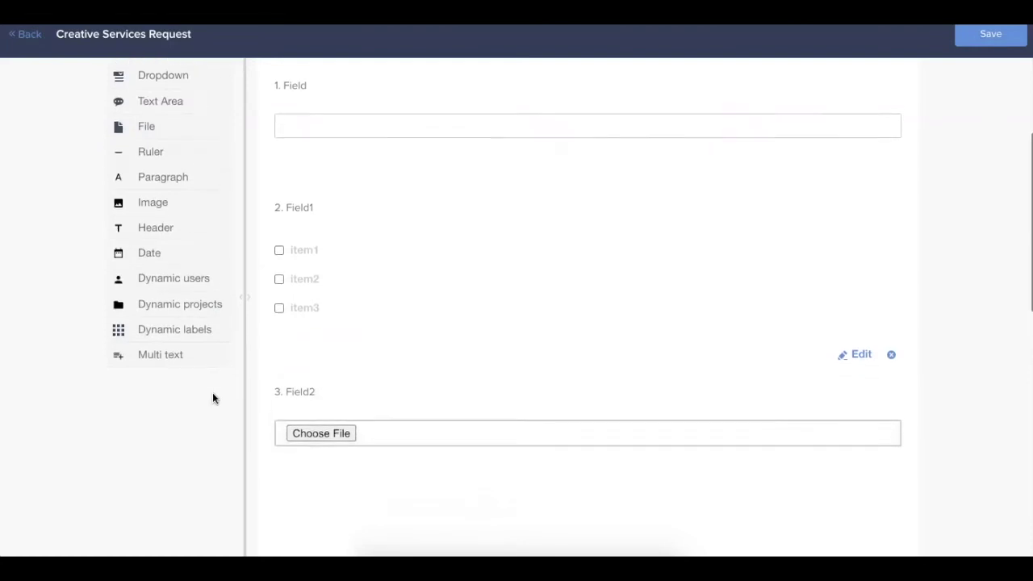
scroll(363, 423, down, 2)
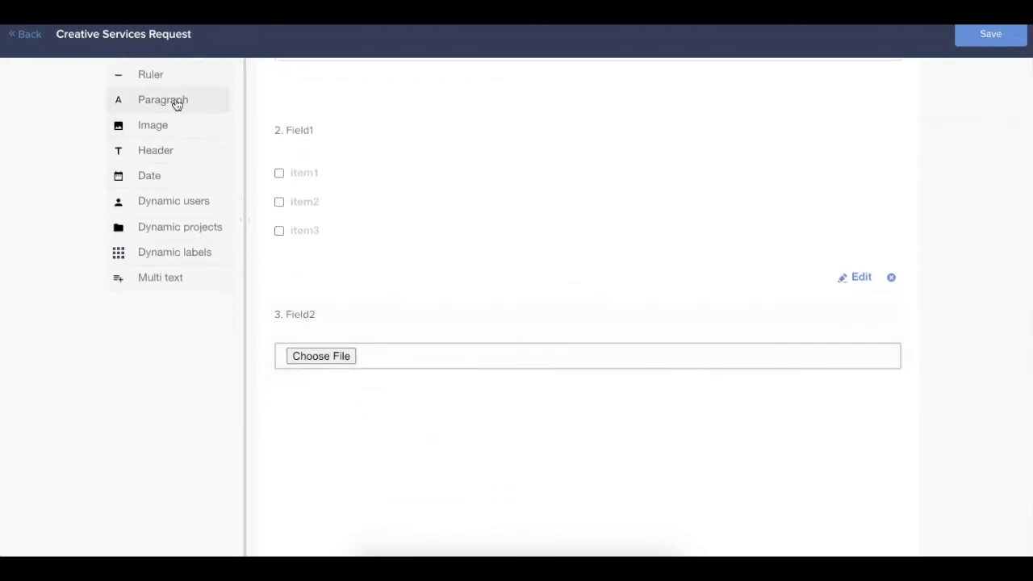
drag(160, 78, 404, 456)
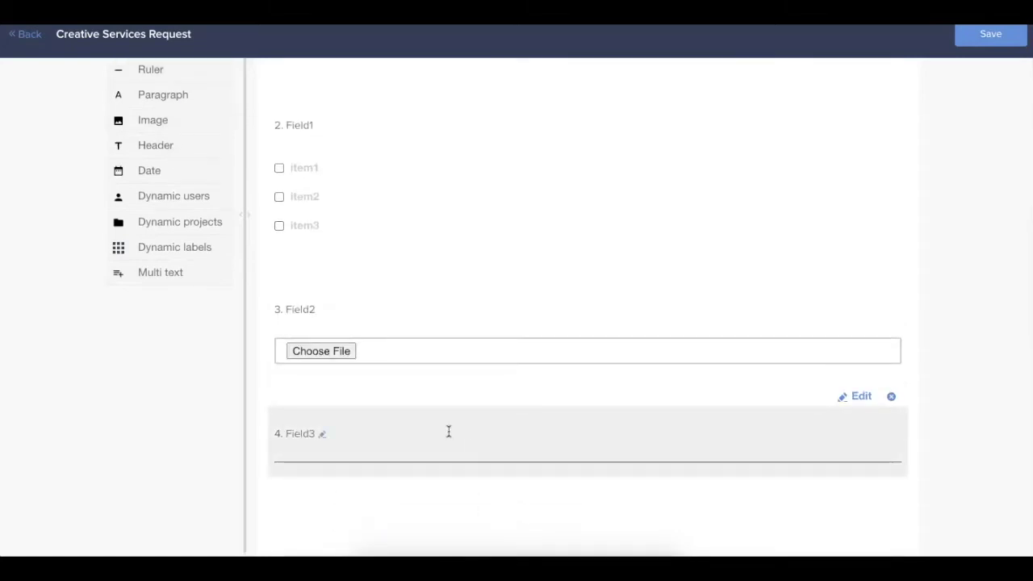
scroll(449, 432, up, 5)
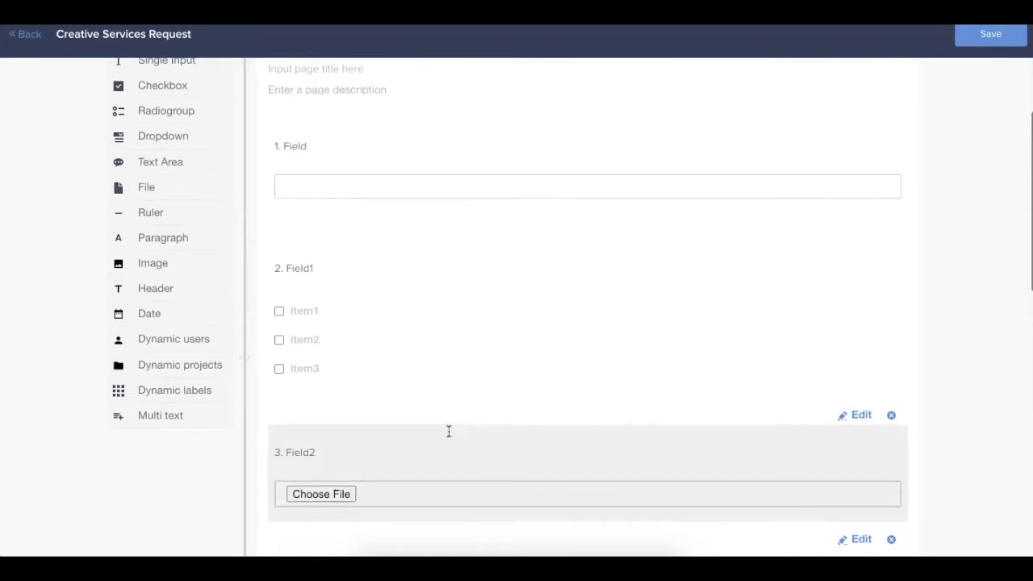
scroll(449, 432, up, 1)
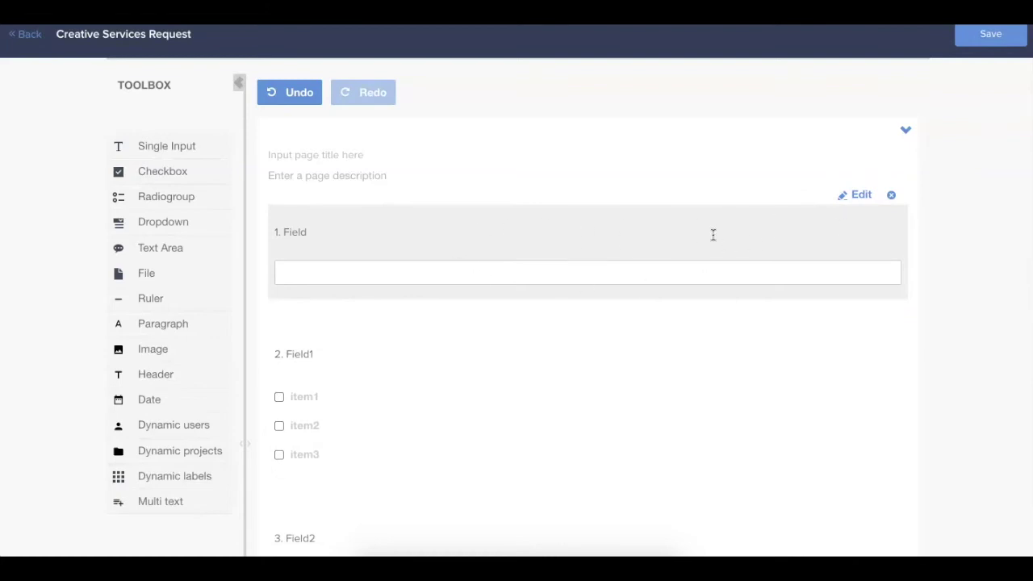
Step: Enter 'Name of request' as the first field's title in its settings
click(859, 196)
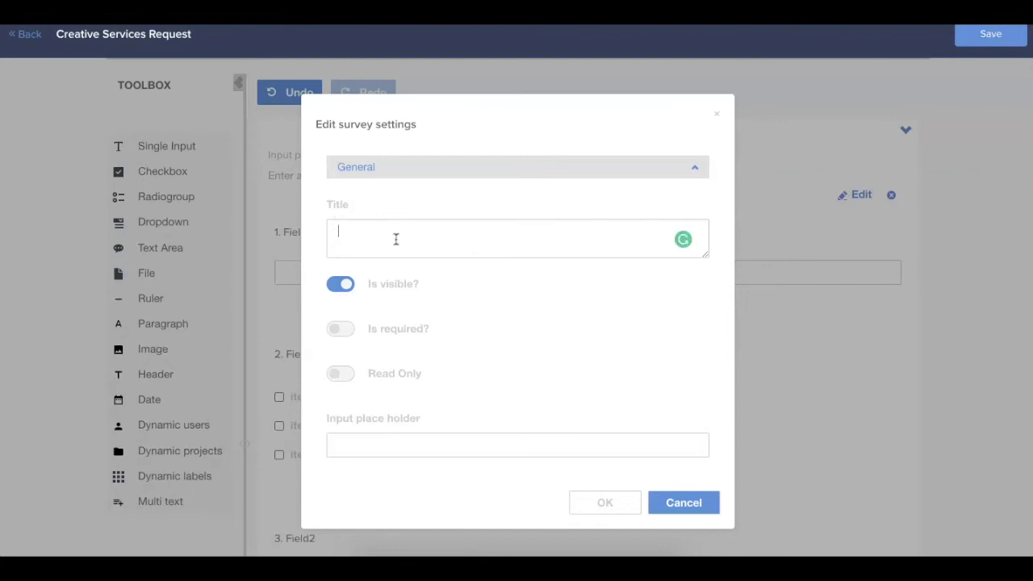
text(Name of request)
scroll(586, 387, down, 2)
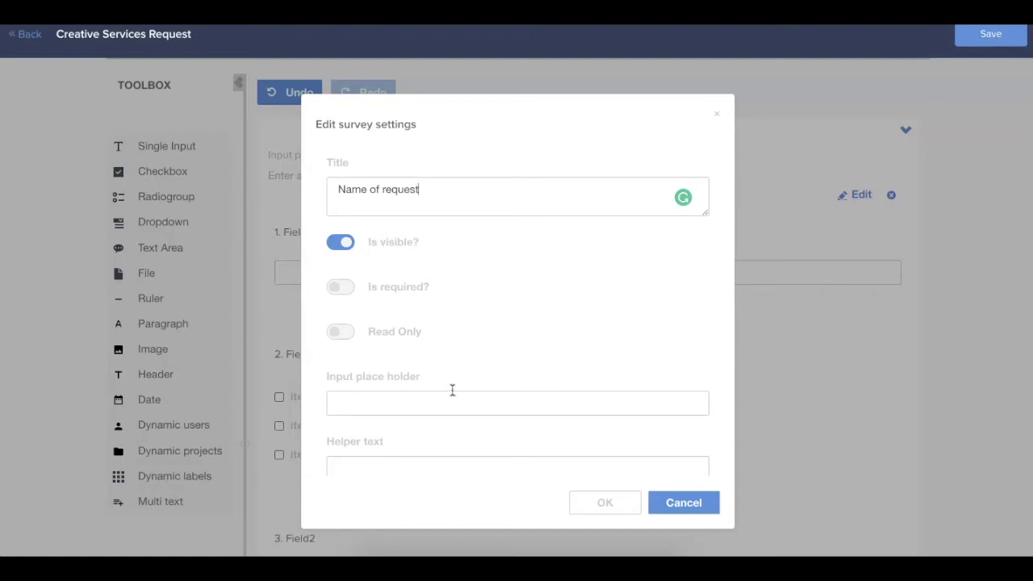
scroll(478, 398, down, 1)
scroll(478, 398, down, 4)
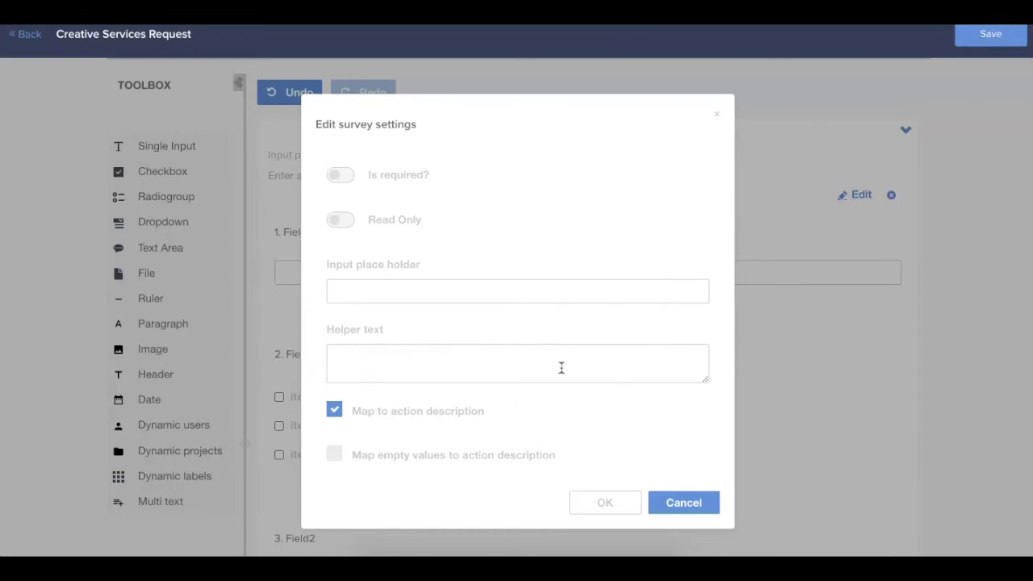
scroll(562, 367, down, 4)
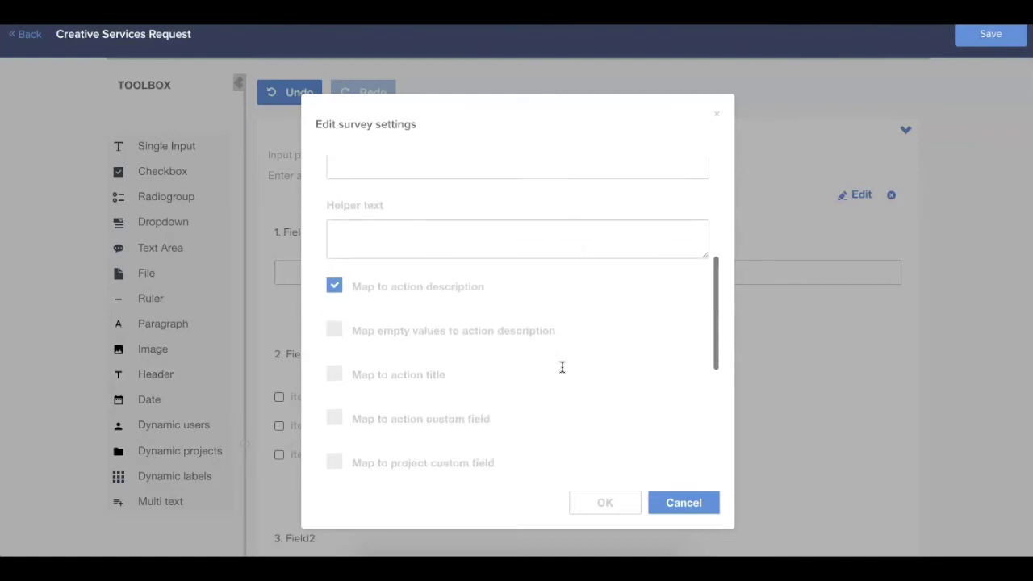
scroll(563, 367, down, 3)
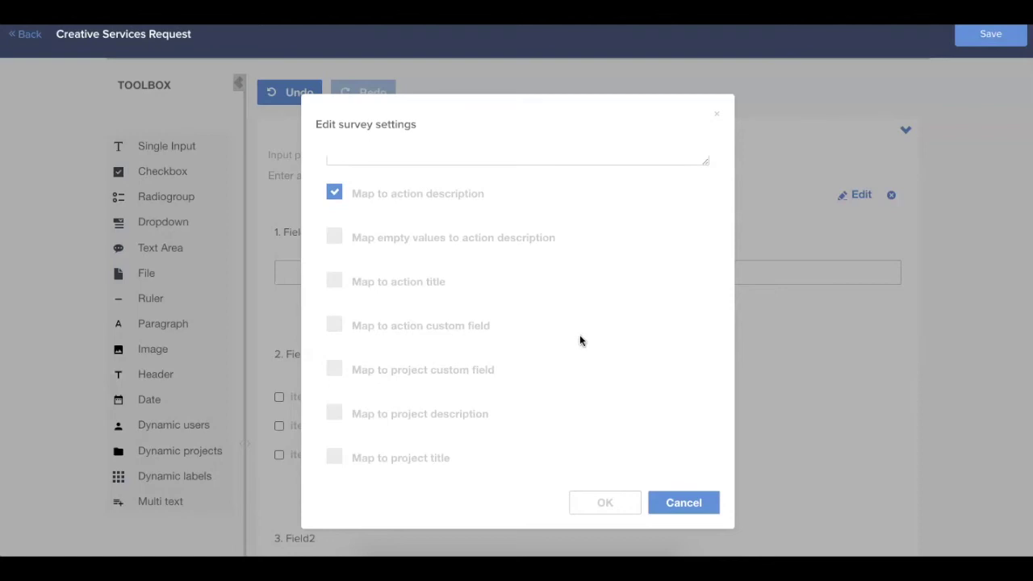
scroll(579, 340, down, 1)
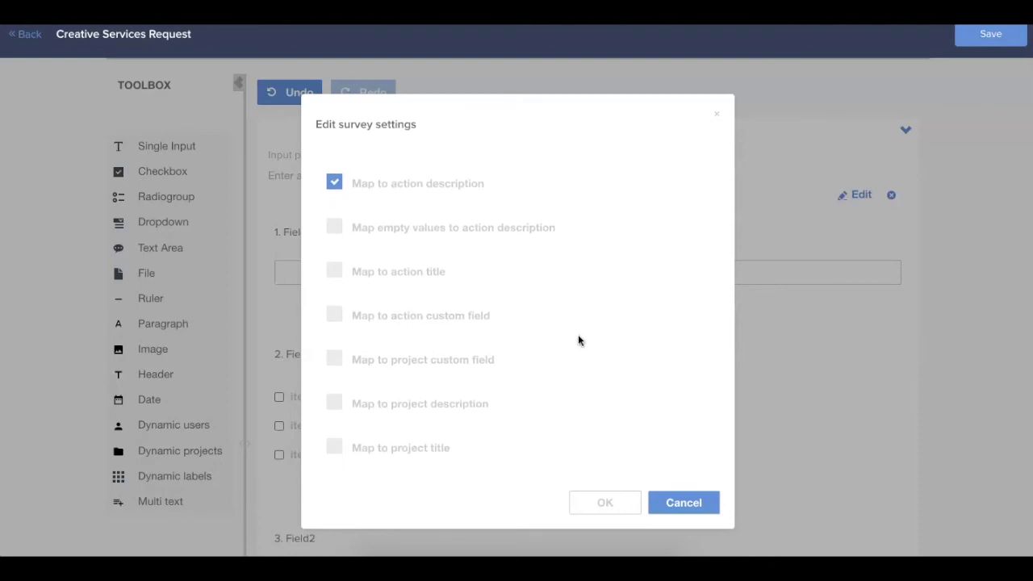
scroll(578, 335, down, 1)
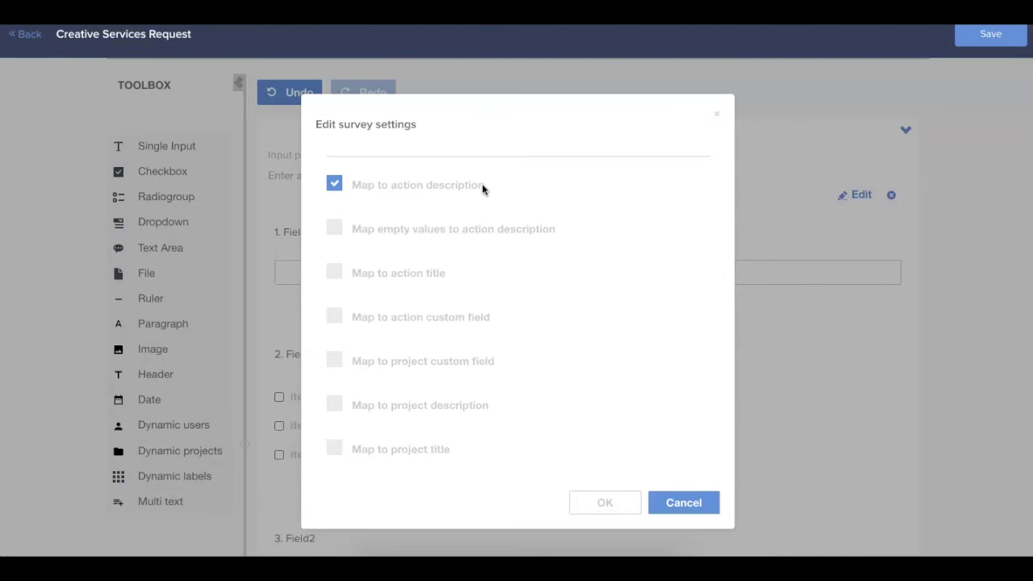
scroll(481, 269, up, 8)
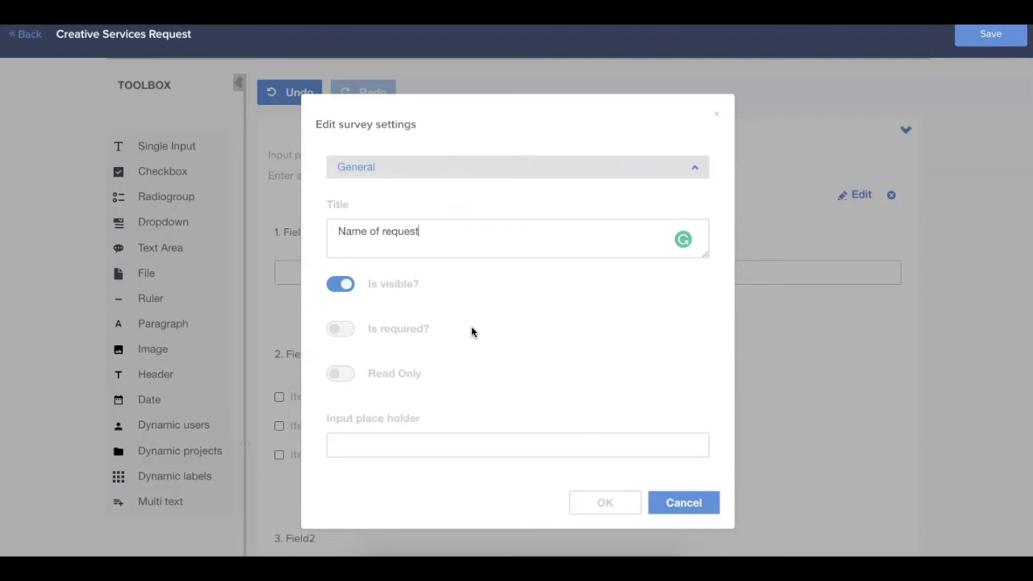
scroll(472, 332, down, 5)
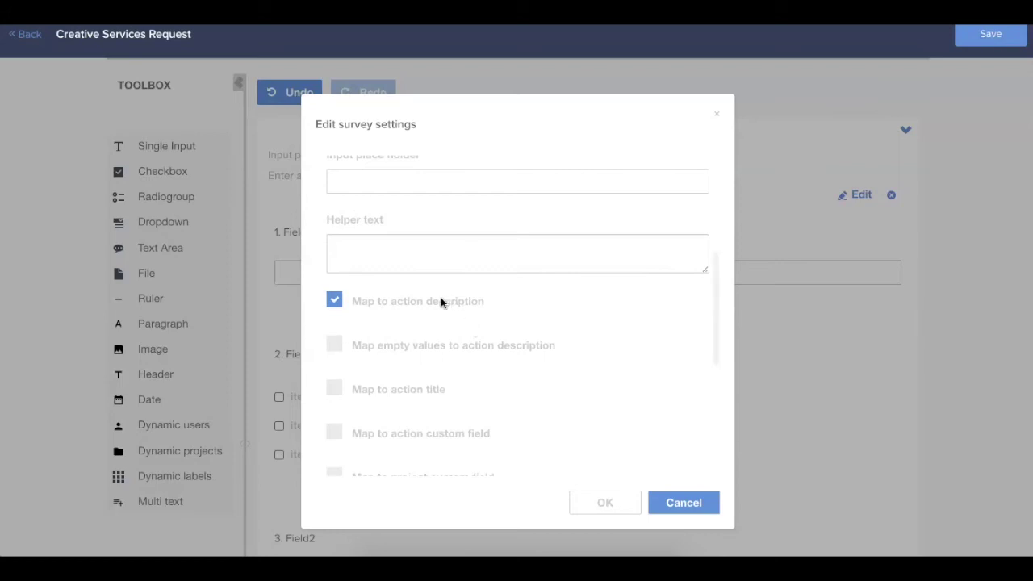
Step: Switch the Name of request field's mapping from action description to action title
click(336, 300)
click(336, 345)
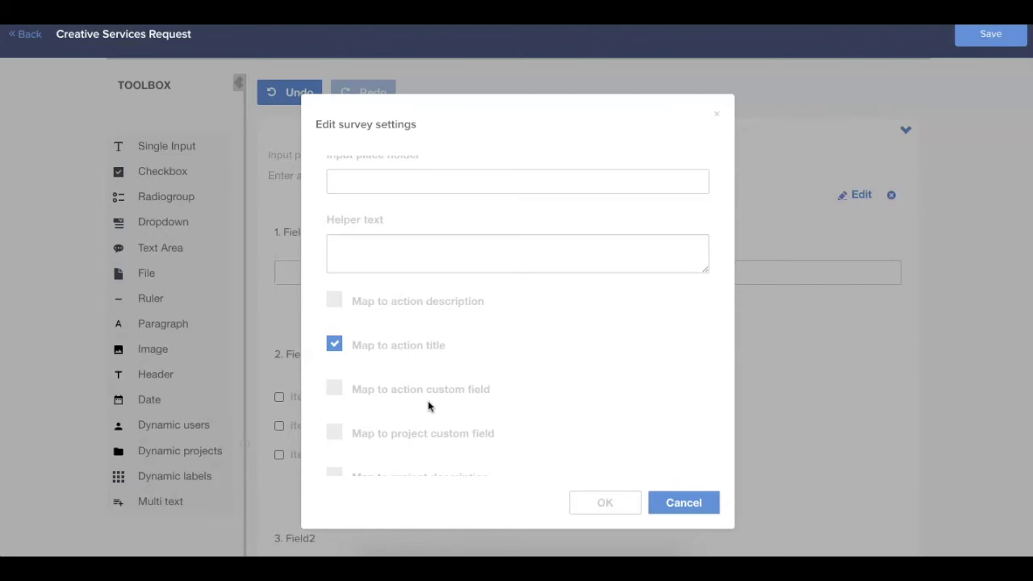
scroll(427, 401, down, 5)
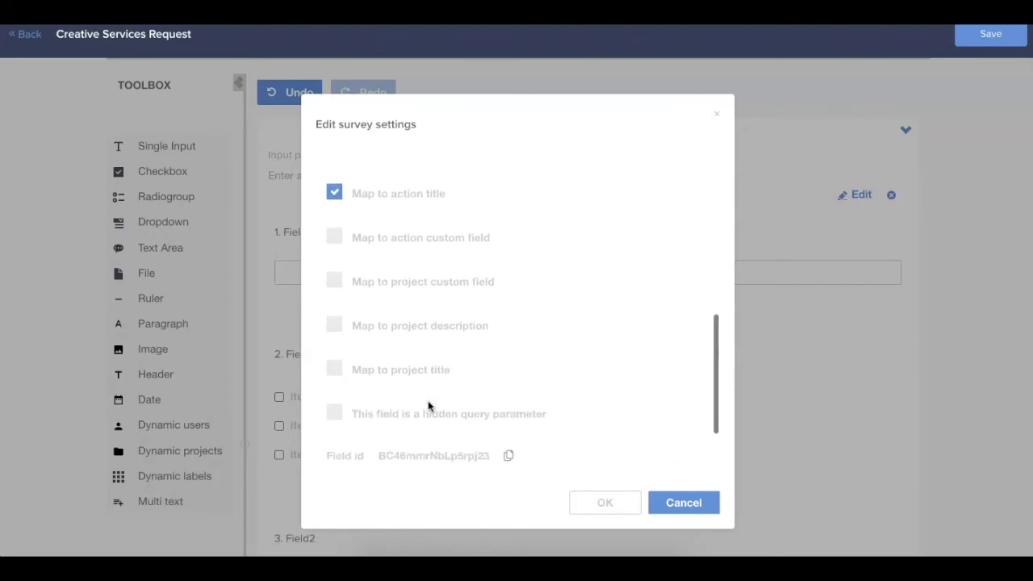
scroll(428, 404, down, 1)
scroll(428, 404, up, 4)
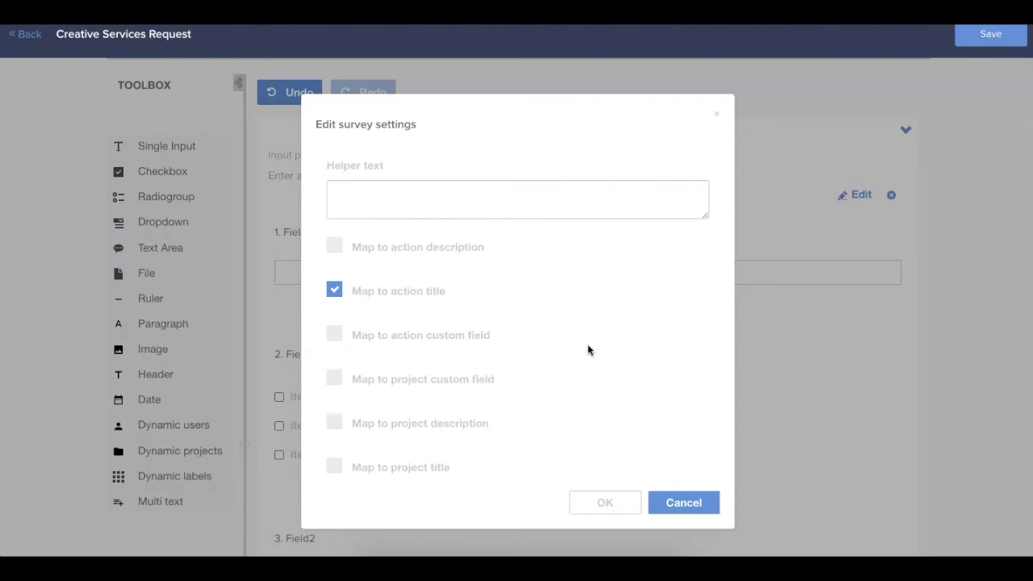
Step: Expand the field's Logic section, showing empty Visible If, Enable If and Required If conditions
scroll(589, 349, down, 1)
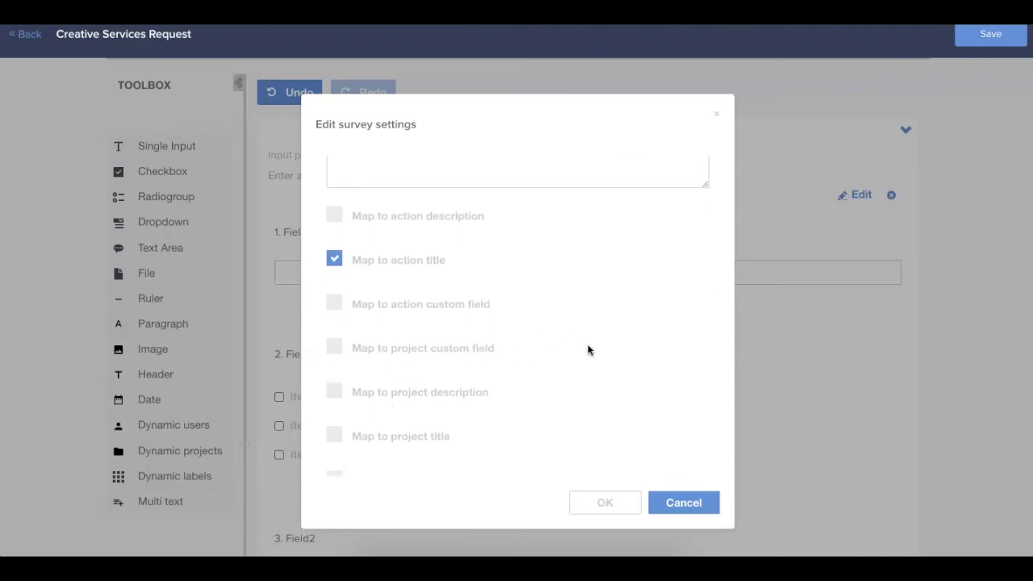
scroll(588, 350, down, 5)
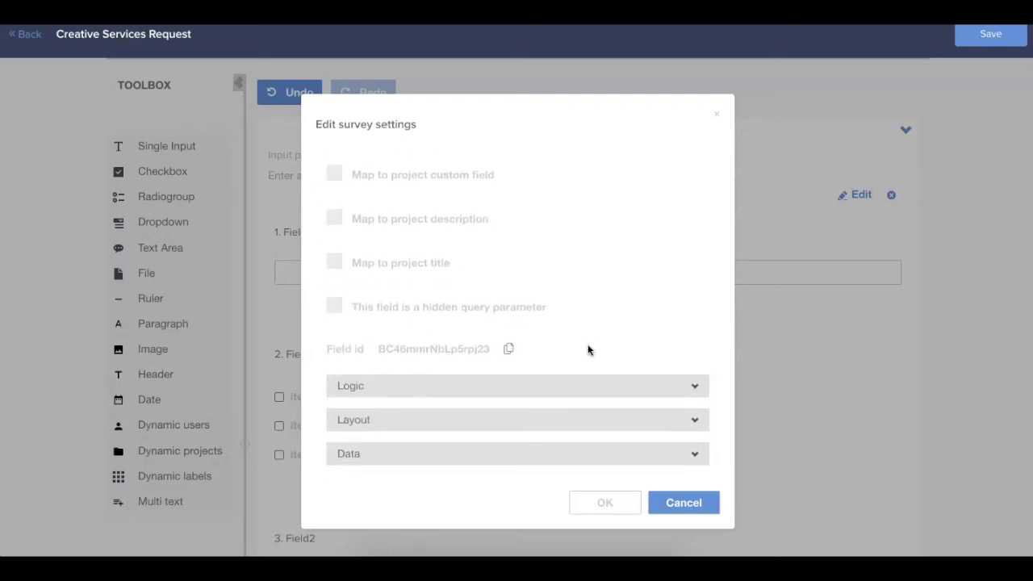
click(612, 393)
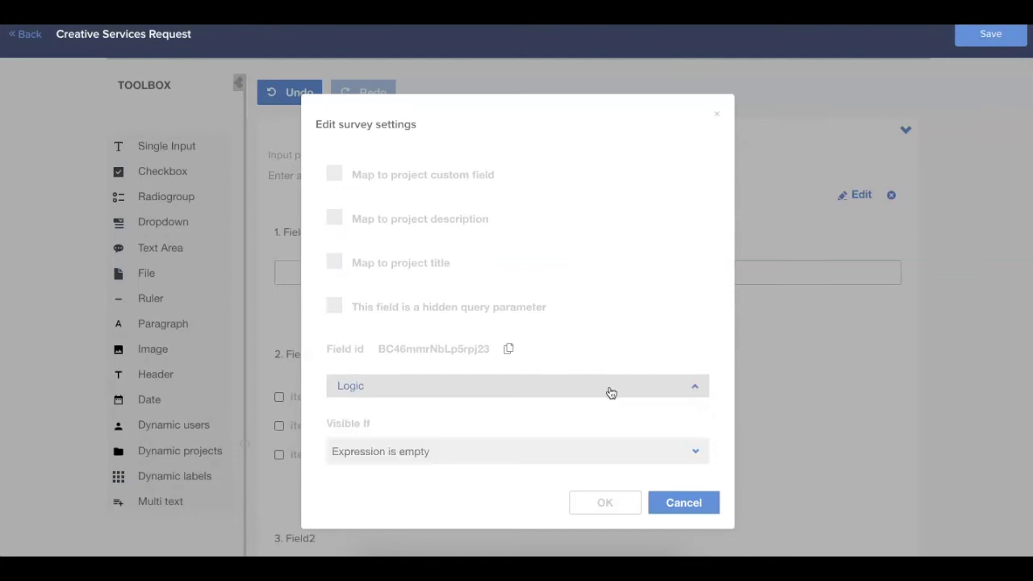
scroll(611, 393, down, 3)
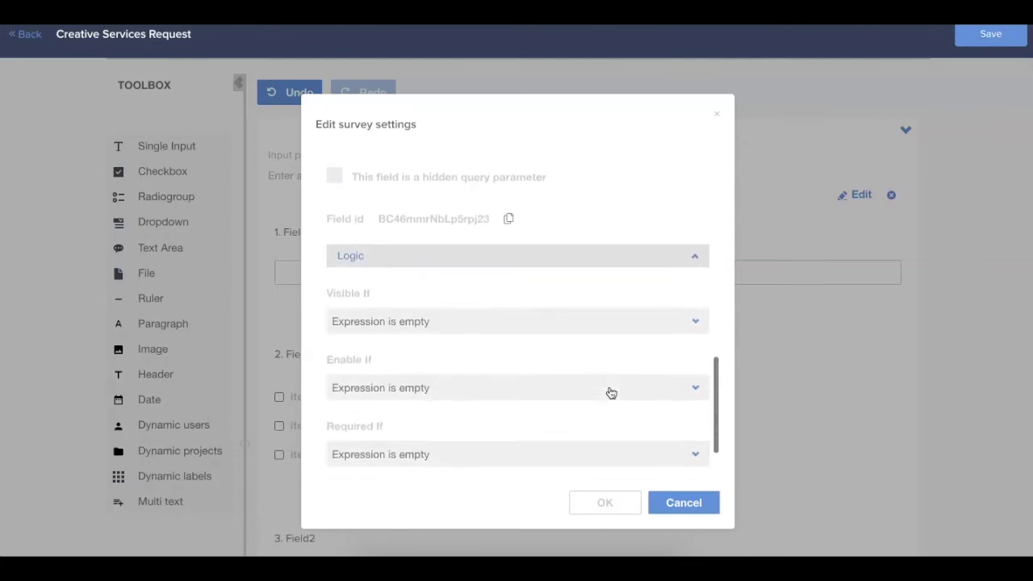
scroll(612, 393, down, 2)
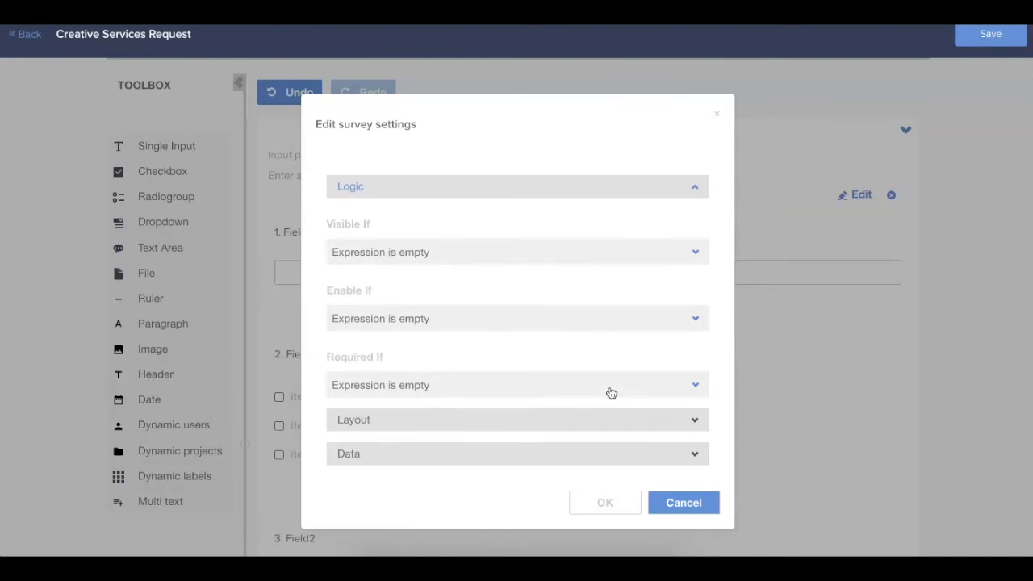
scroll(565, 347, down, 1)
Step: Expand the field's Layout options, review them, and collapse them again
click(585, 395)
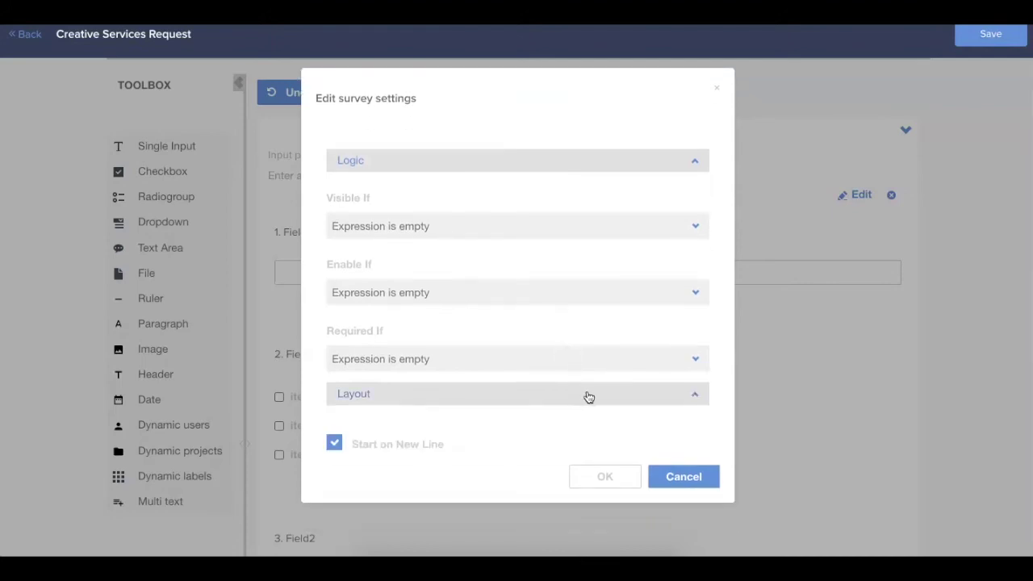
scroll(568, 425, down, 1)
scroll(567, 425, down, 3)
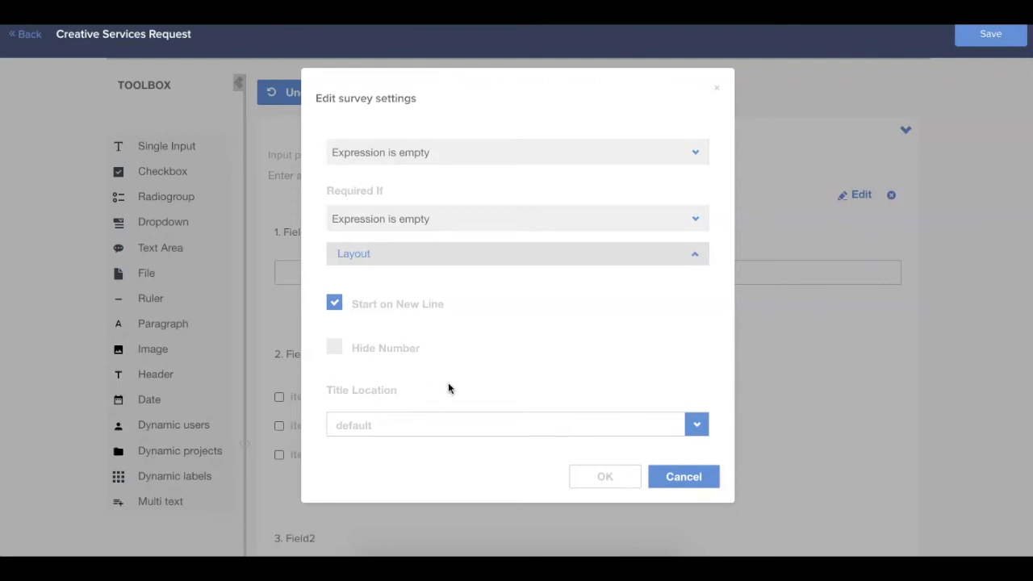
click(656, 257)
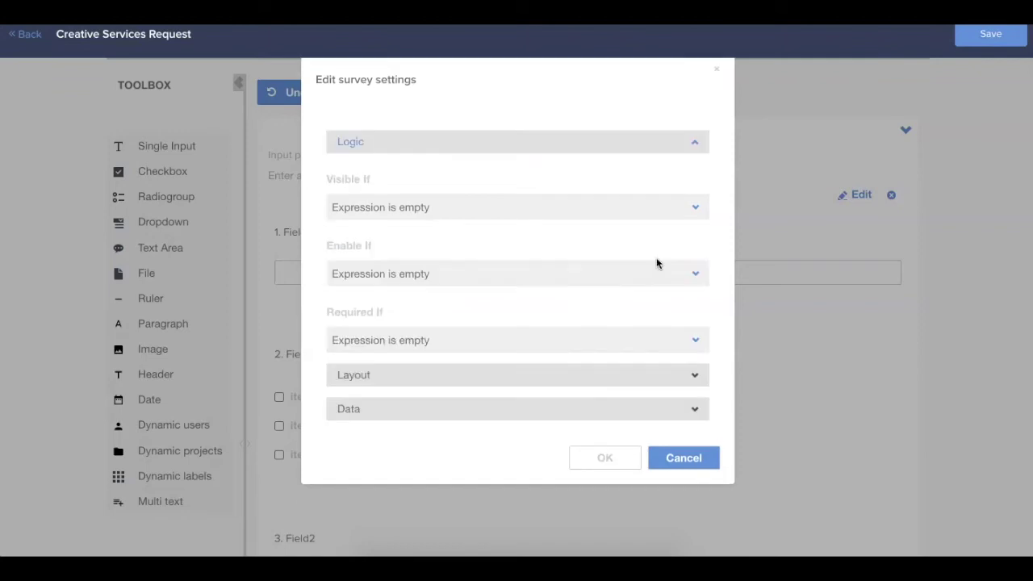
Step: Review the field's Data options, confirming only 'Map to action title' stays checked
click(582, 416)
scroll(527, 331, down, 3)
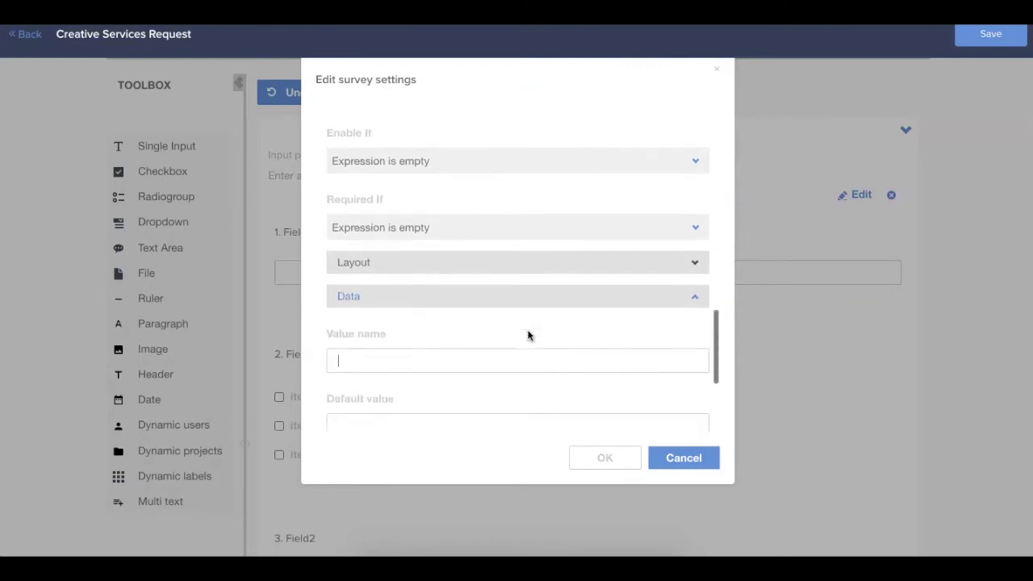
scroll(528, 335, down, 2)
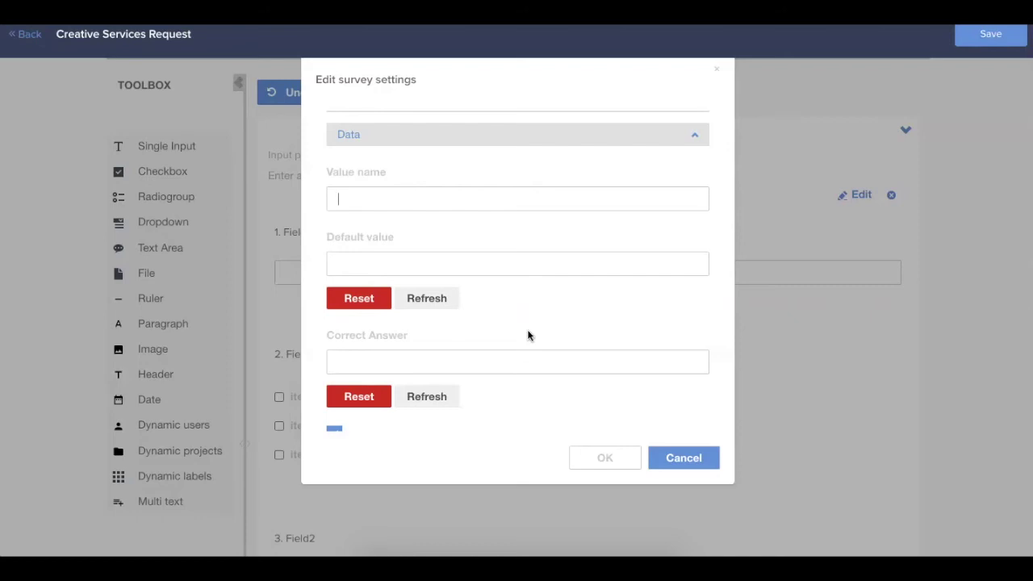
scroll(528, 335, down, 1)
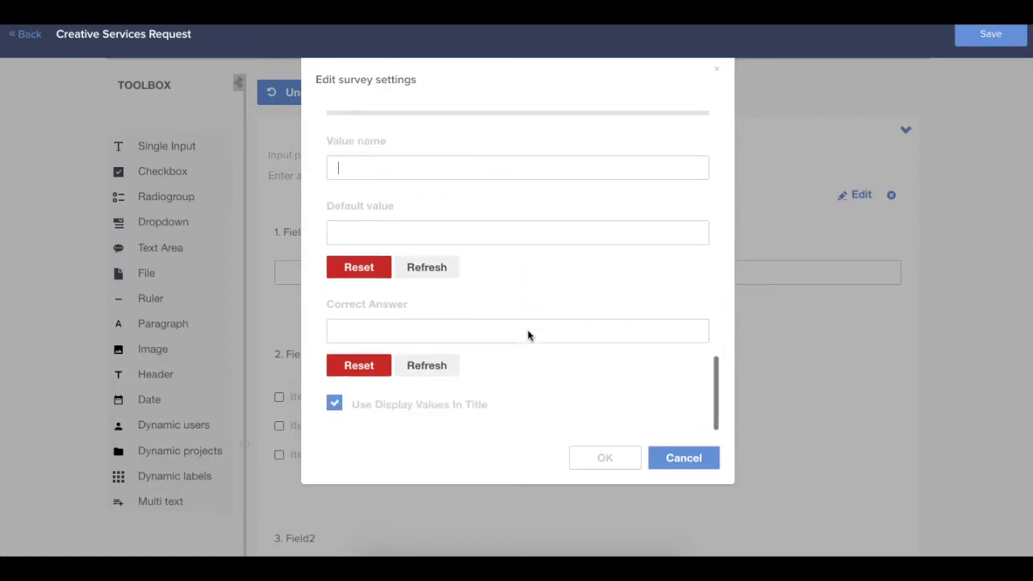
scroll(528, 335, up, 3)
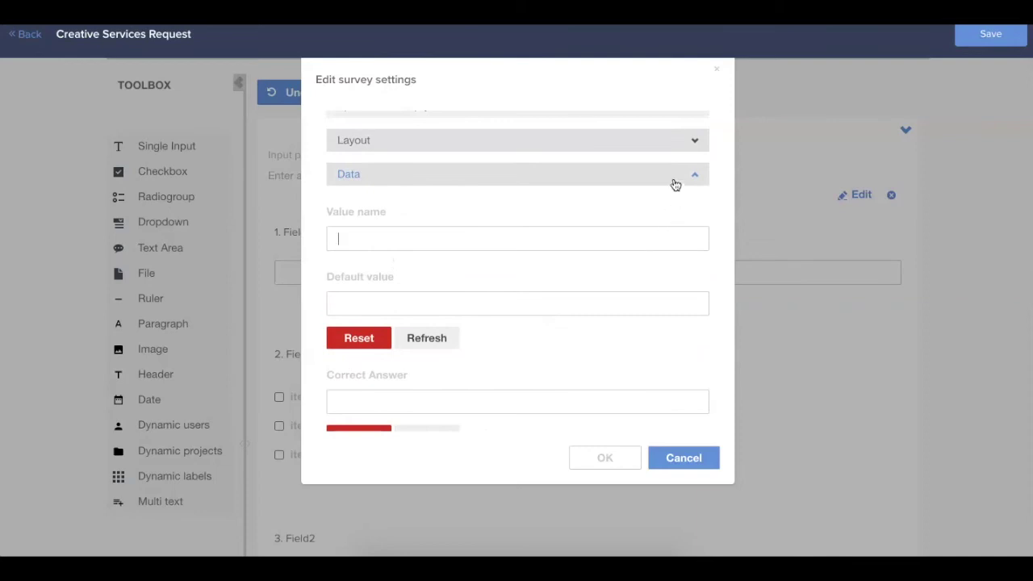
click(674, 179)
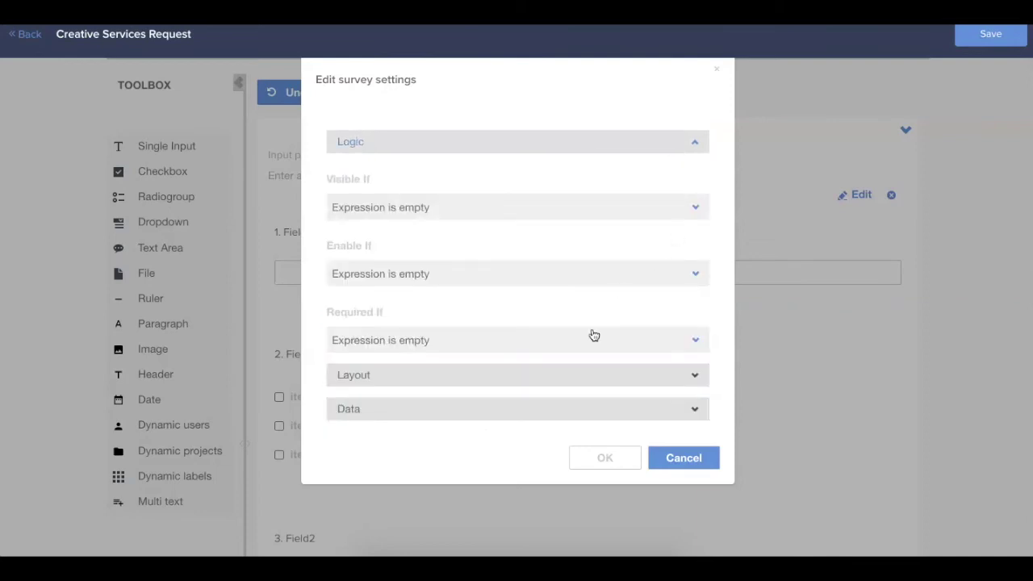
scroll(593, 335, up, 5)
scroll(594, 335, up, 5)
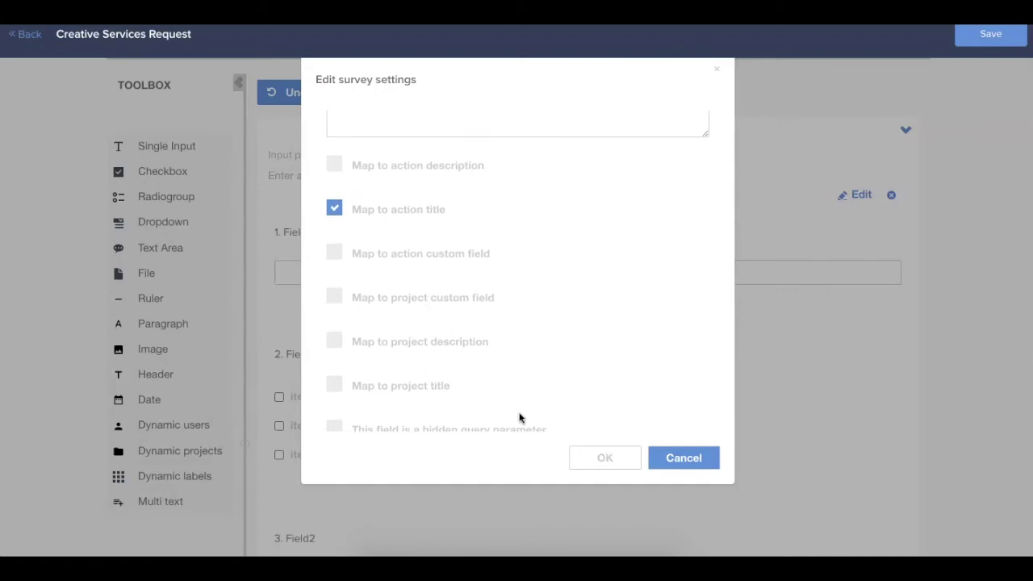
Step: Close the current field's settings, then open field 2's settings and scroll down to Choices
click(591, 459)
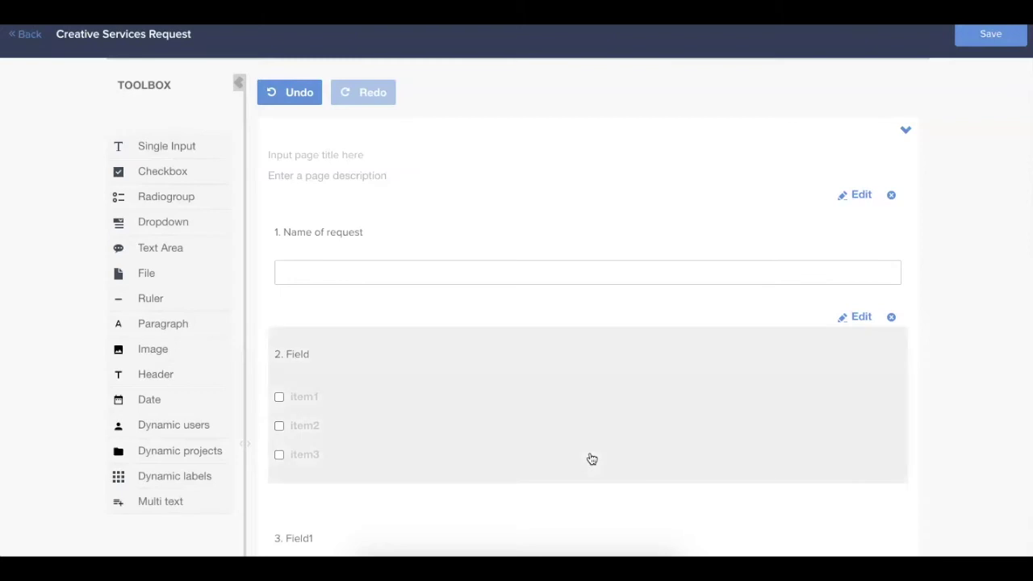
scroll(592, 458, down, 2)
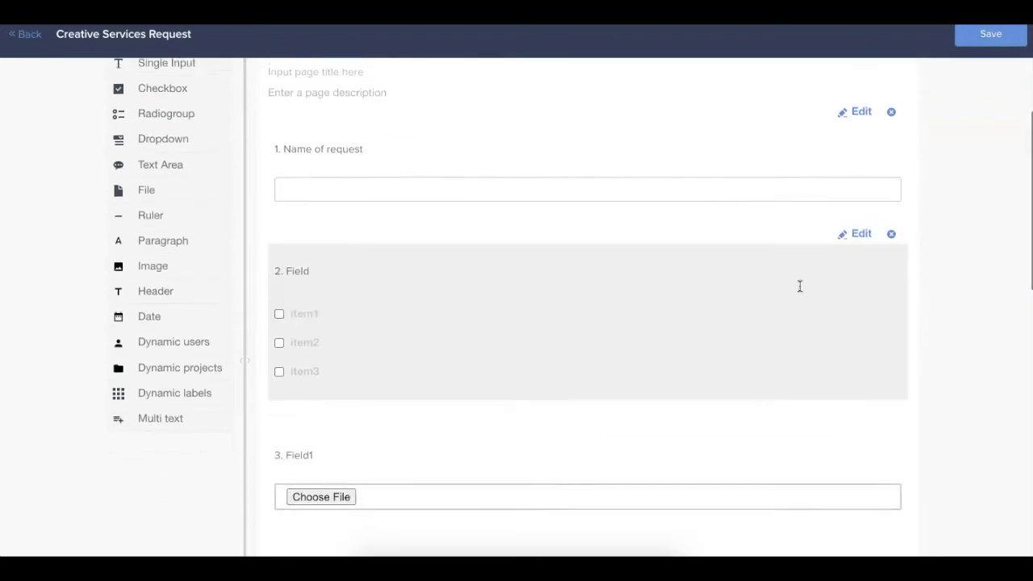
scroll(800, 285, up, 1)
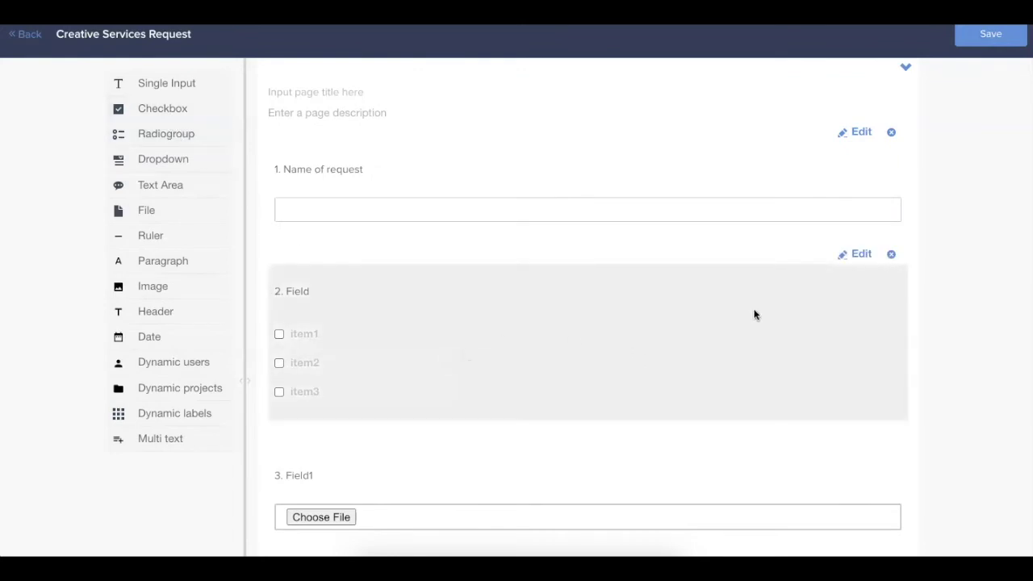
click(860, 255)
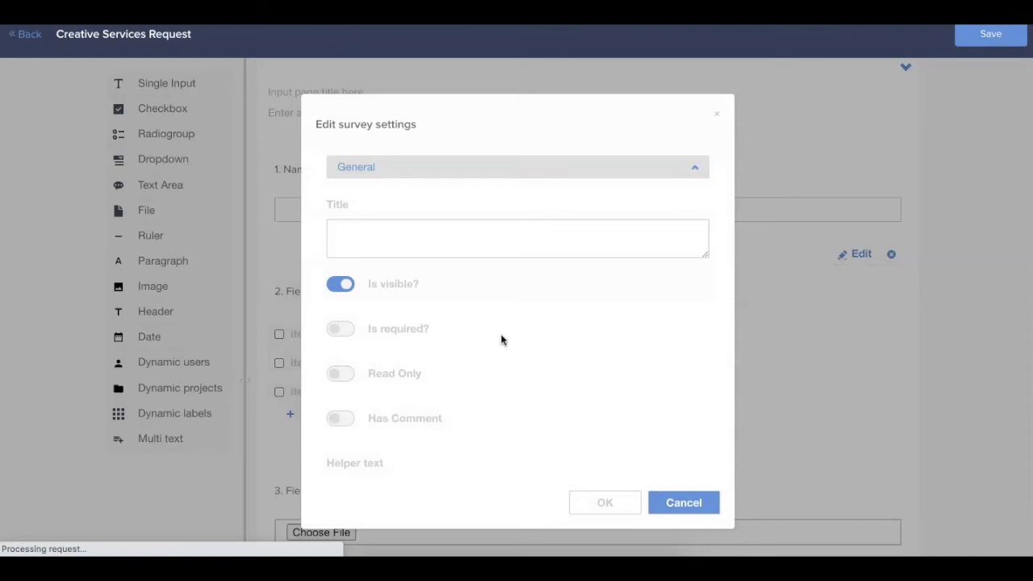
scroll(585, 369, down, 8)
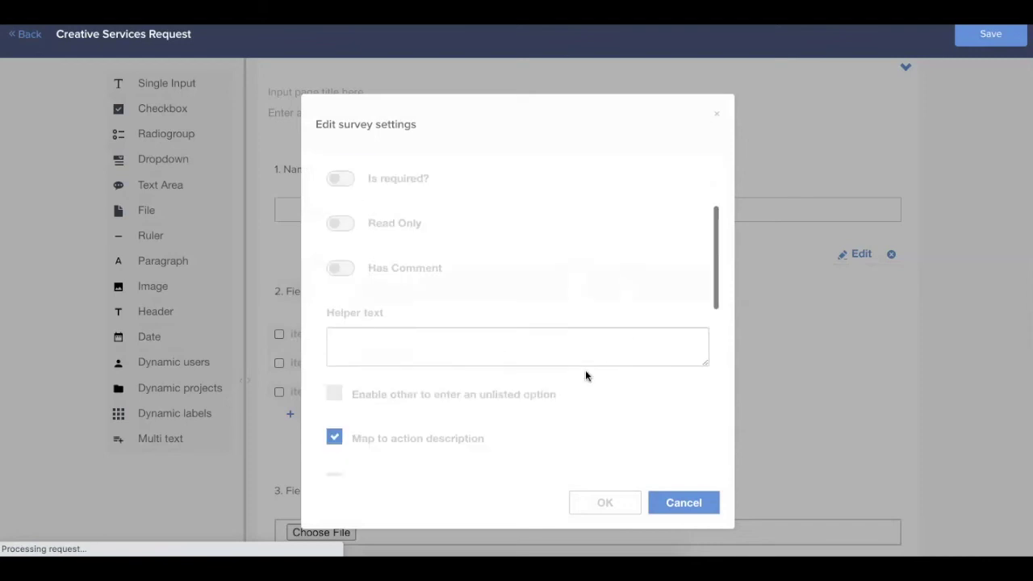
scroll(585, 373, down, 6)
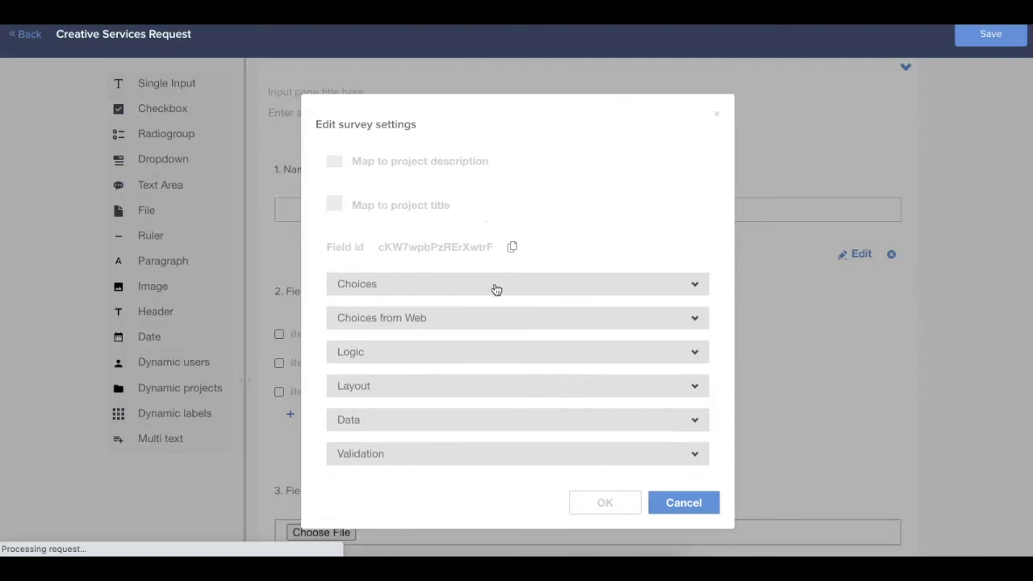
Step: Set the first checkbox choice to value V with display text 'Video', then switch to Fast Entry
click(496, 290)
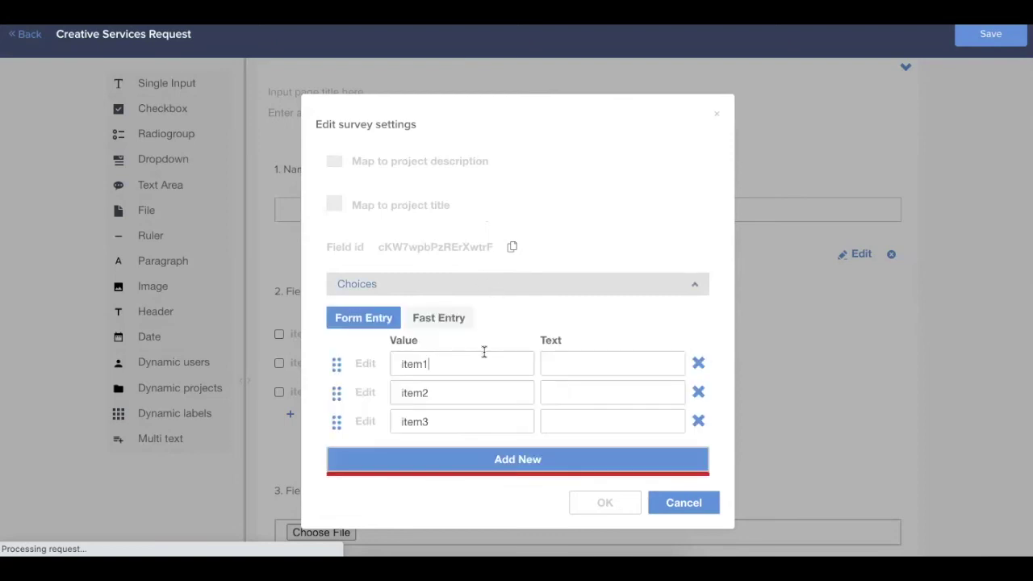
scroll(484, 353, down, 1)
click(454, 337)
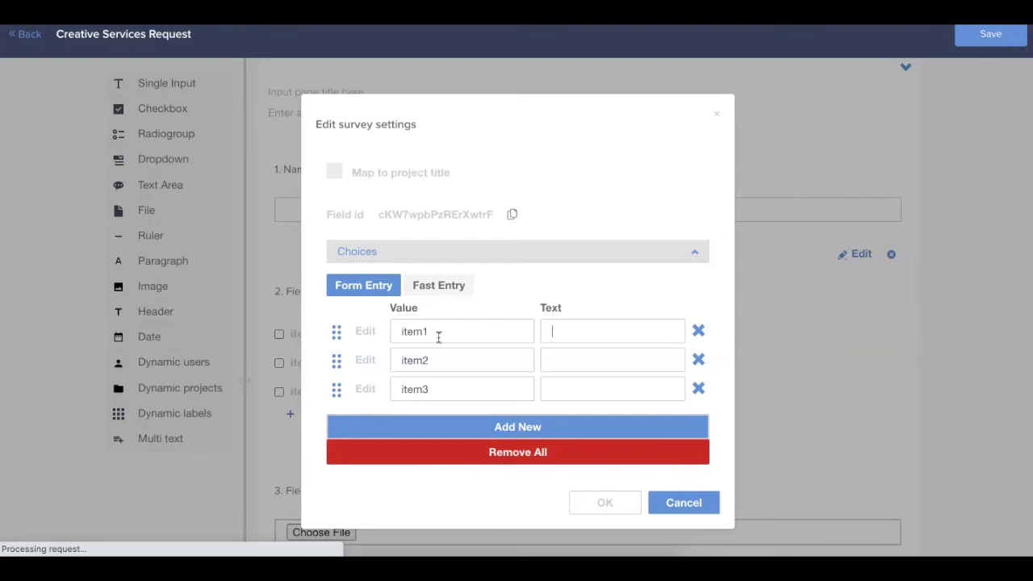
double_click(437, 332)
text(V)
click(597, 330)
text(Video)
click(443, 288)
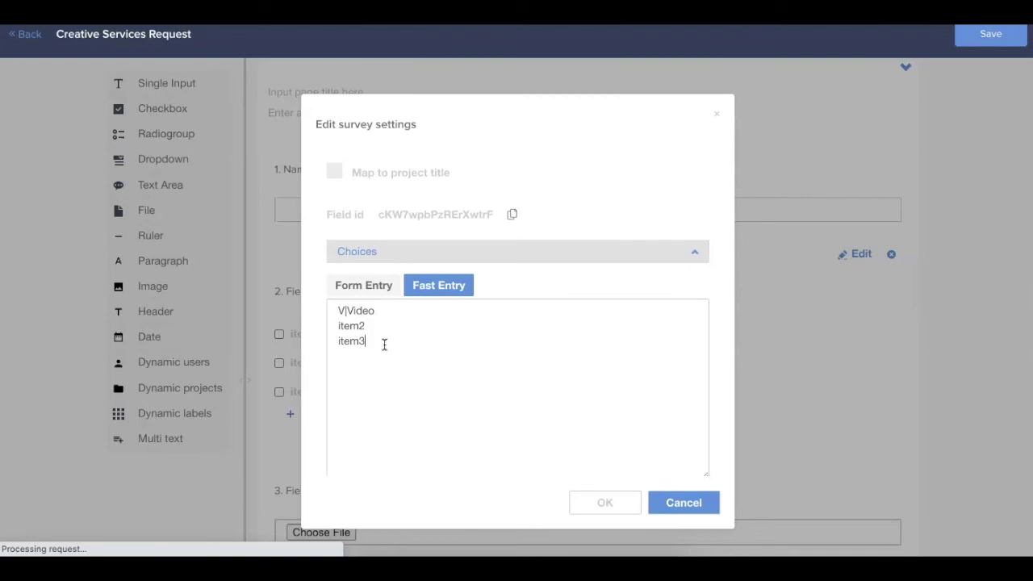
Step: Replace all choices with 'Video Request' and 'Graphics' in Fast Entry and apply with OK
key(ctrl+a)
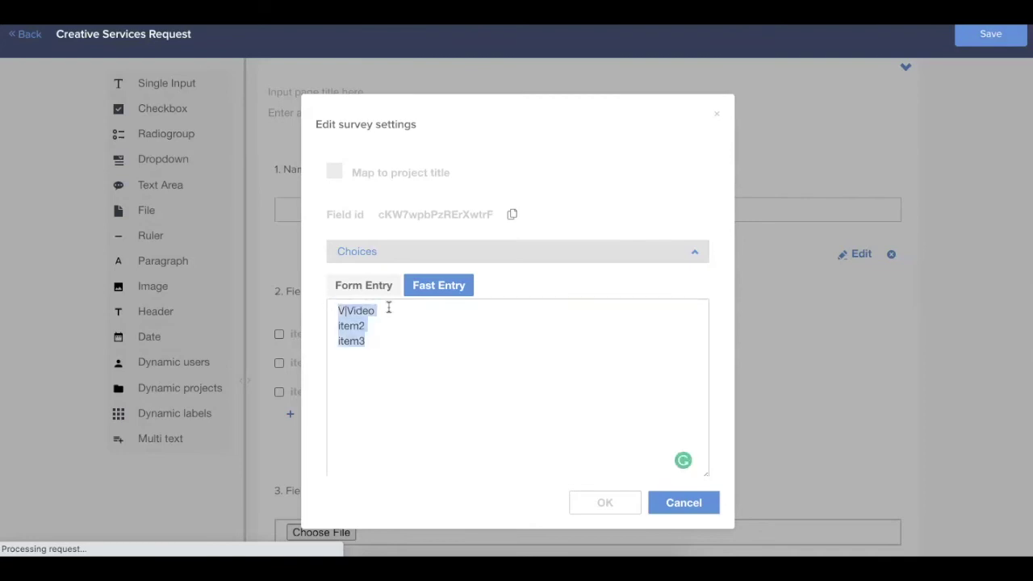
text(Video)
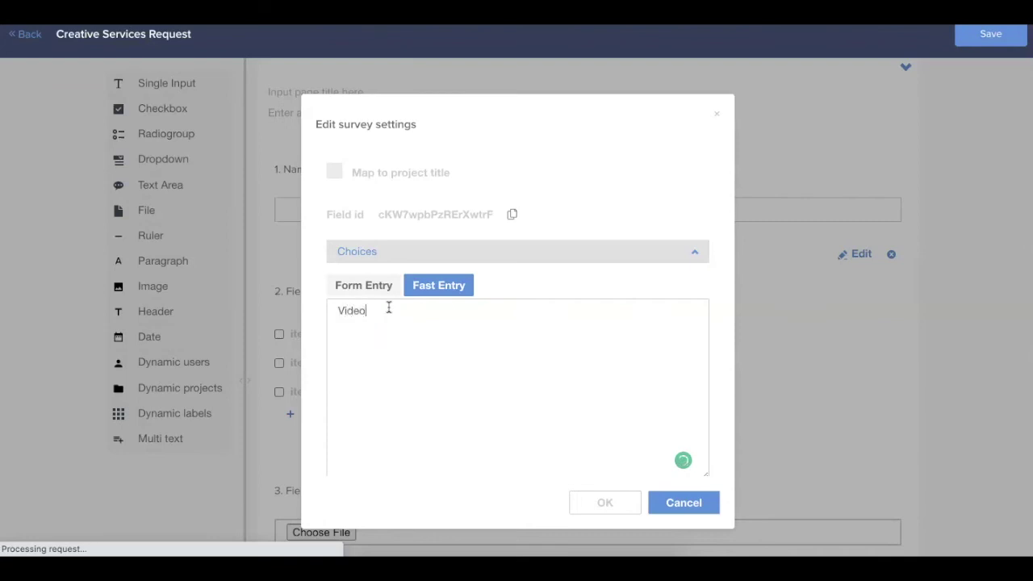
text( Request )
text(Graphics)
scroll(418, 393, down, 3)
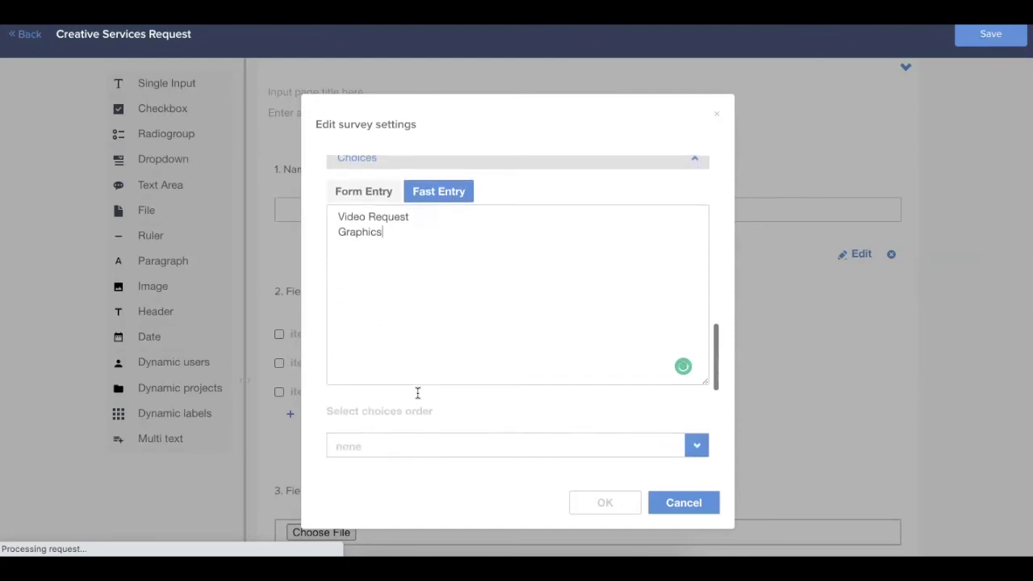
scroll(417, 393, down, 3)
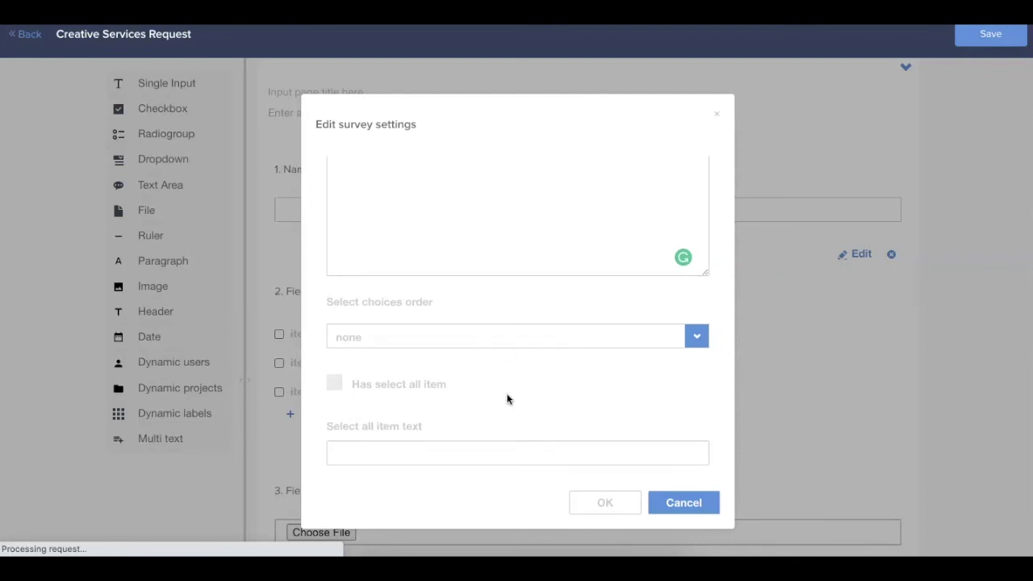
scroll(484, 363, down, 1)
scroll(425, 345, down, 5)
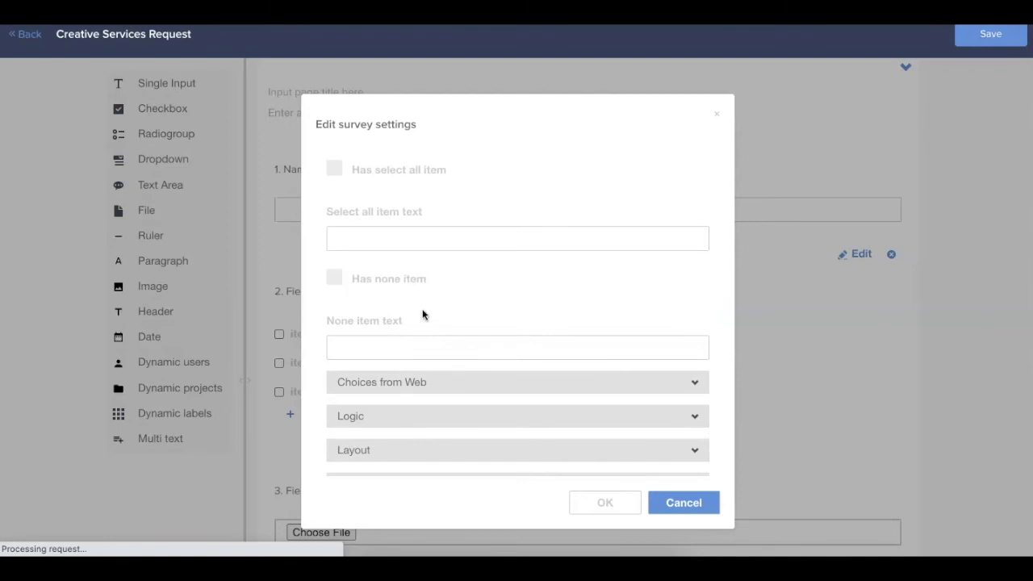
scroll(422, 311, down, 2)
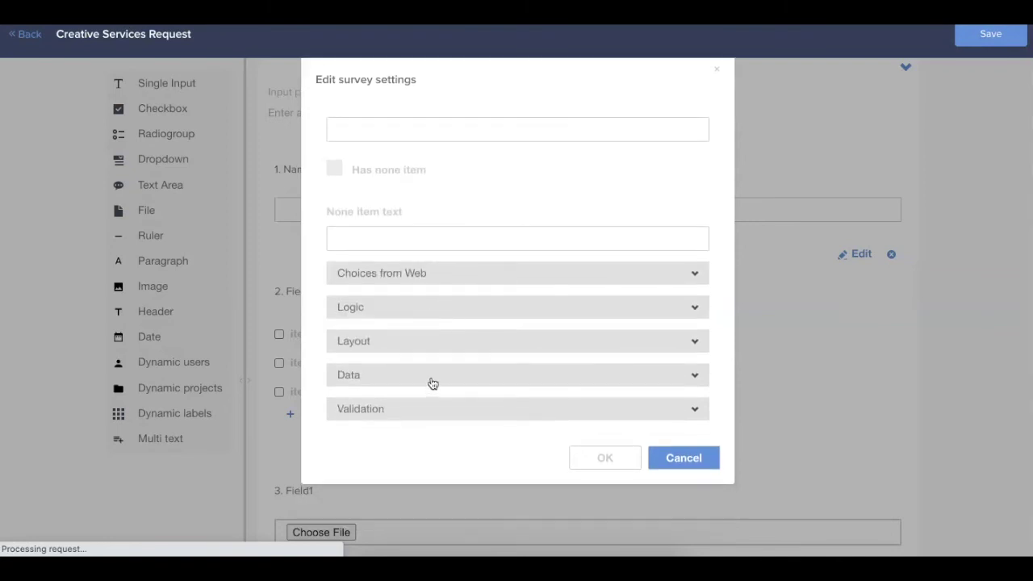
click(614, 463)
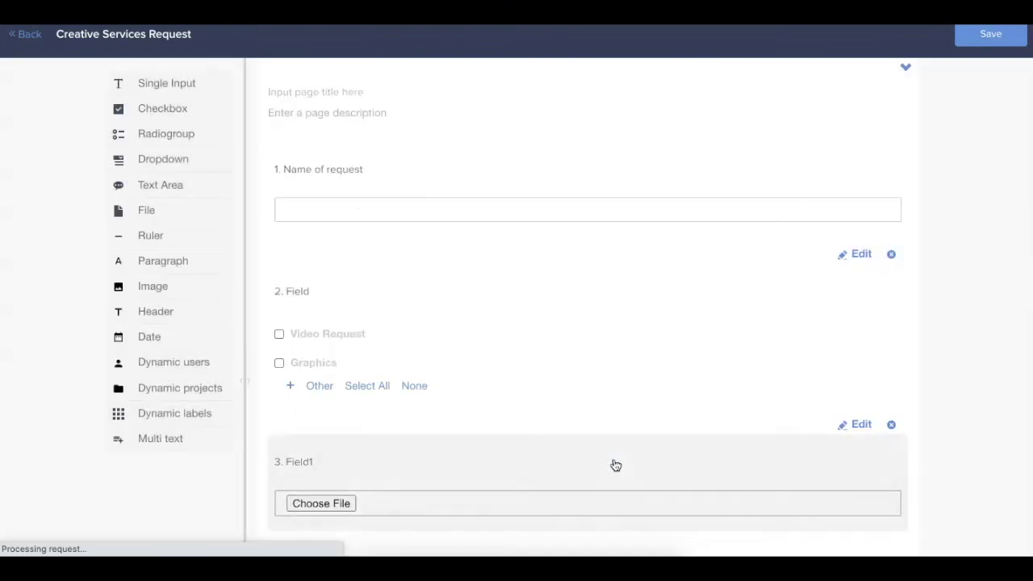
Step: Rename the second and third questions to 'Type of Request' and 'Attach Brief'
click(292, 291)
text(Vid)
text(e of Reque)
text(st)
click(396, 302)
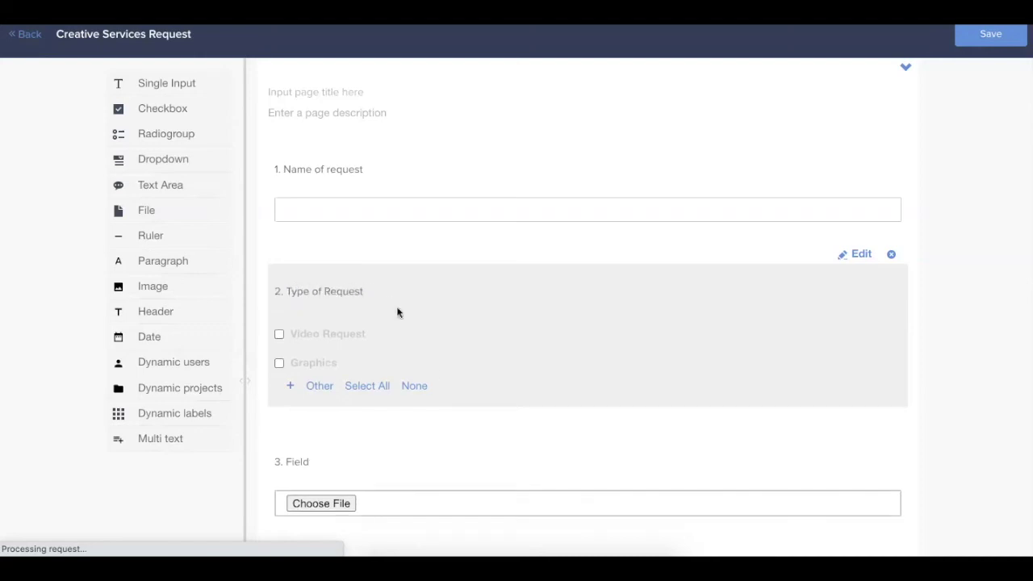
scroll(429, 430, down, 1)
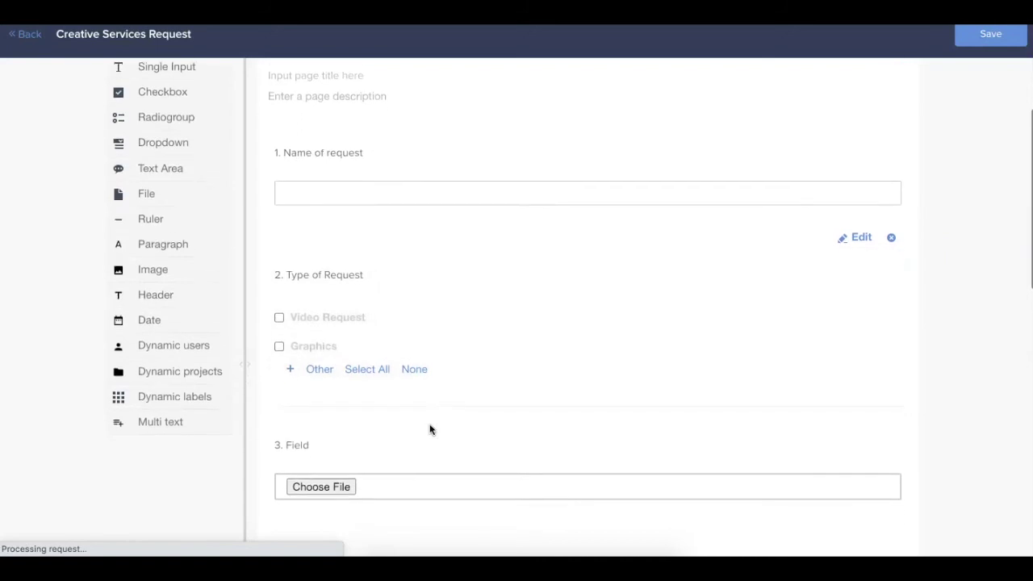
click(291, 428)
text(Att)
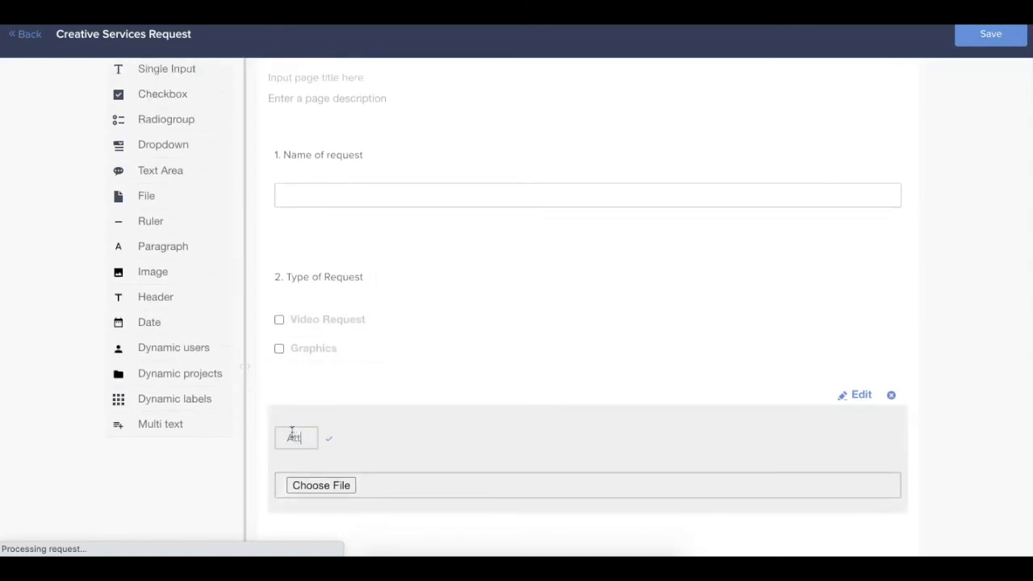
text(ach Brief)
click(372, 444)
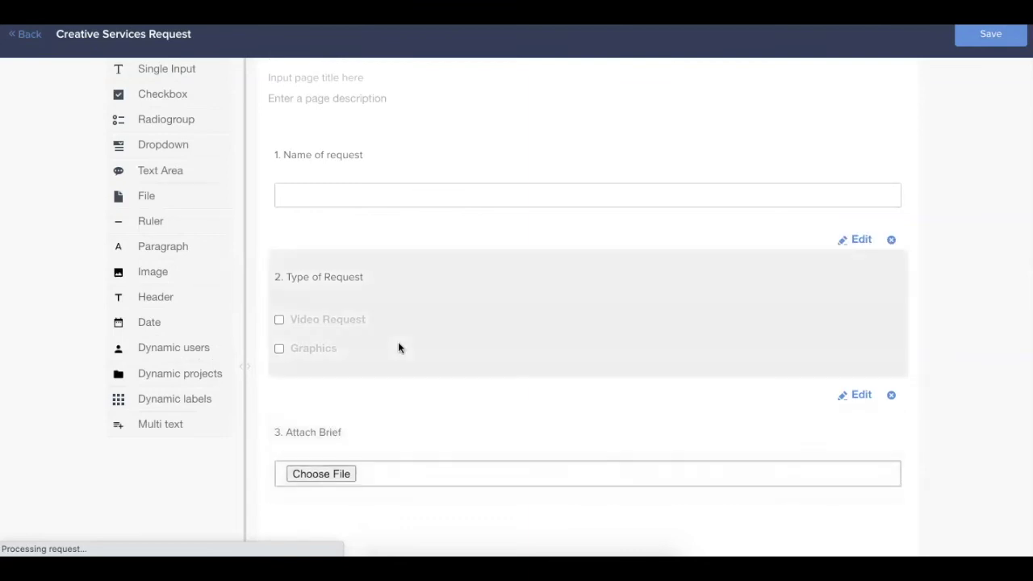
Step: Rename the fourth question to 'Additional Information'
scroll(399, 347, down, 1)
scroll(398, 347, down, 3)
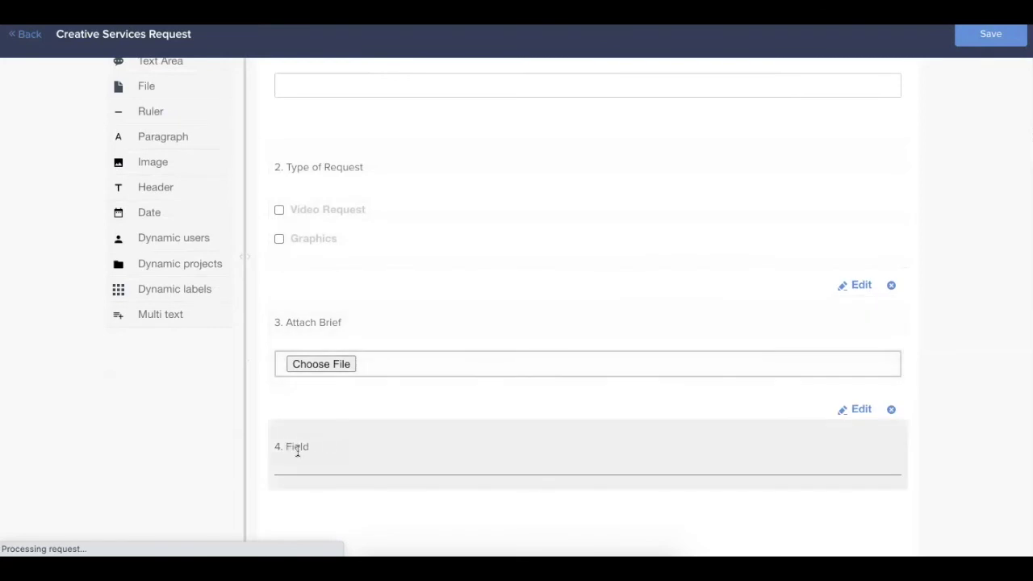
click(291, 447)
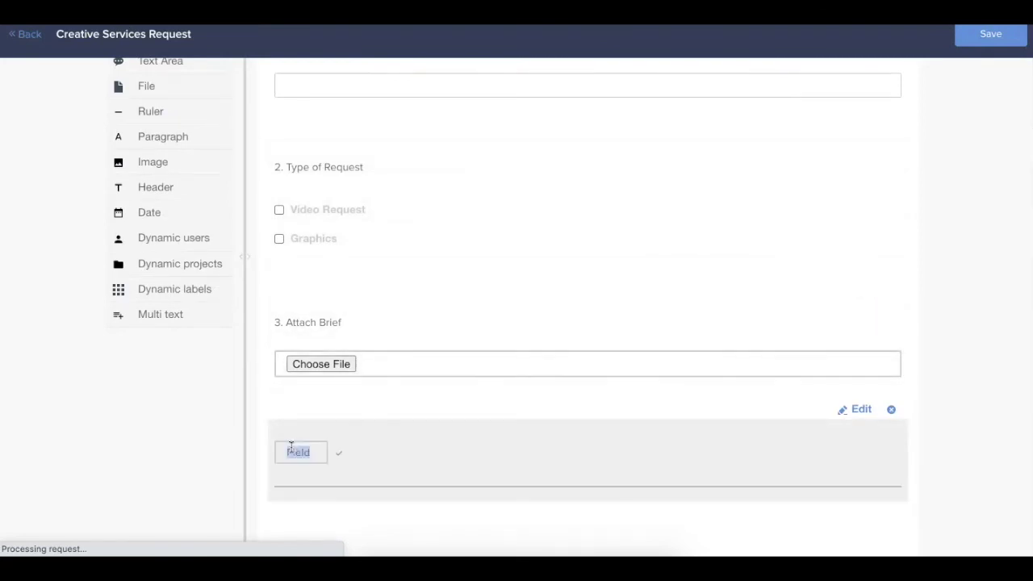
text(Additional Informa)
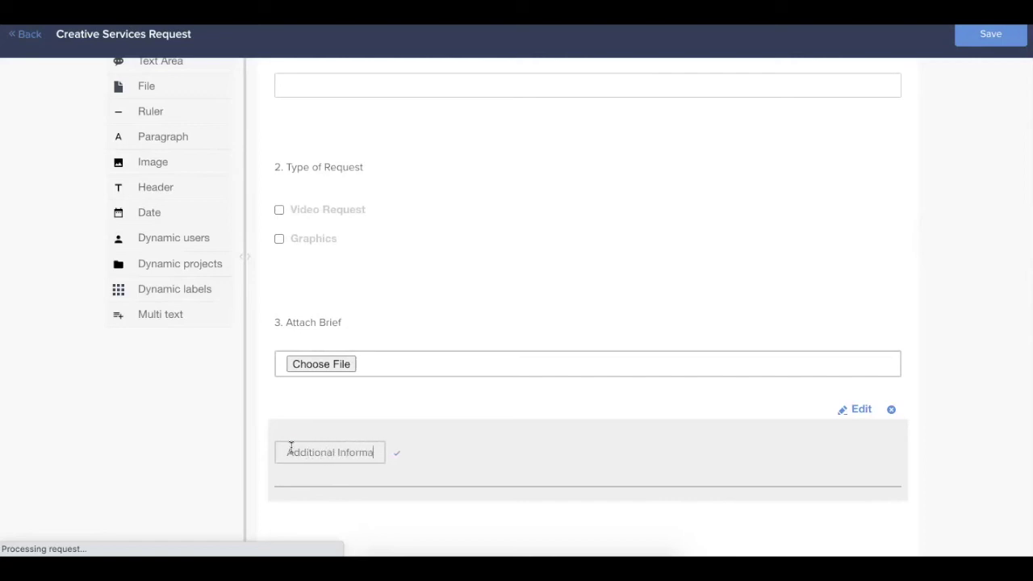
text(tion)
click(418, 455)
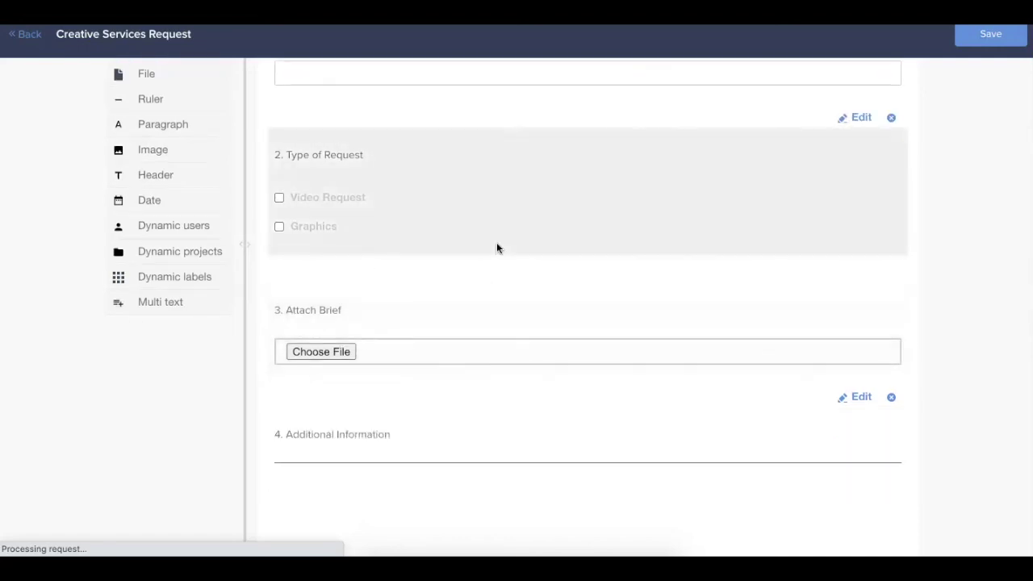
scroll(497, 248, up, 1)
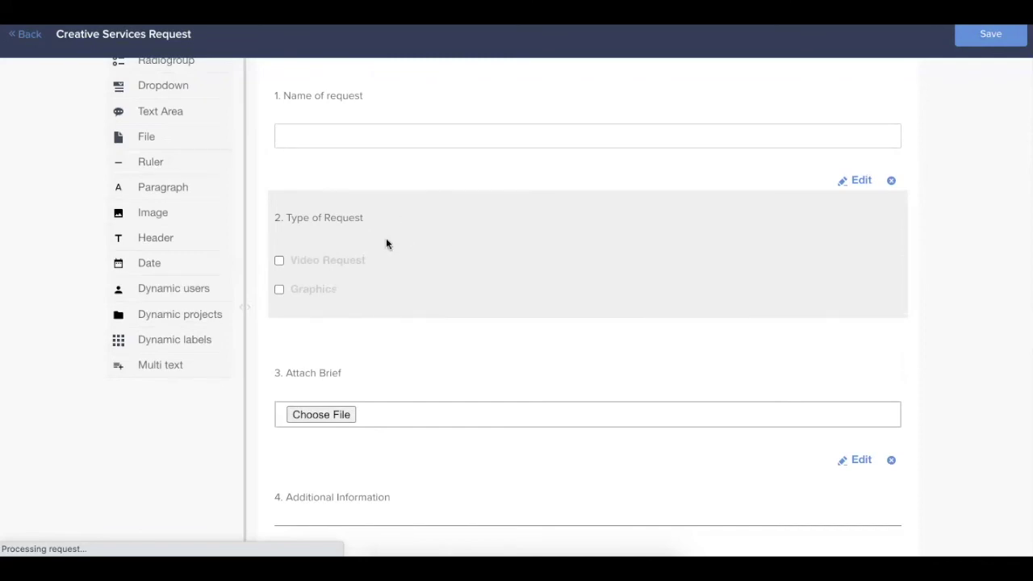
scroll(386, 242, down, 1)
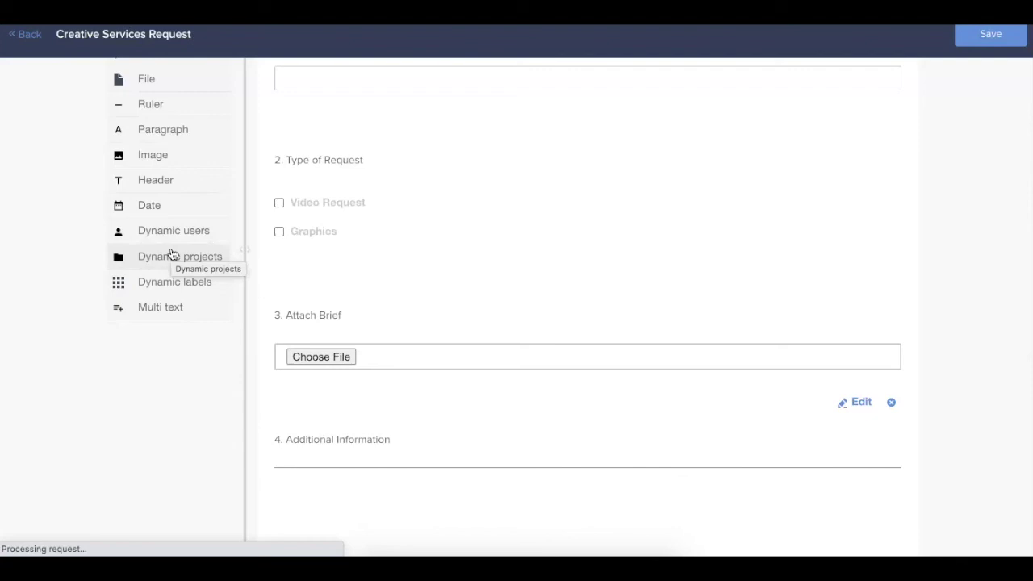
scroll(153, 429, down, 10)
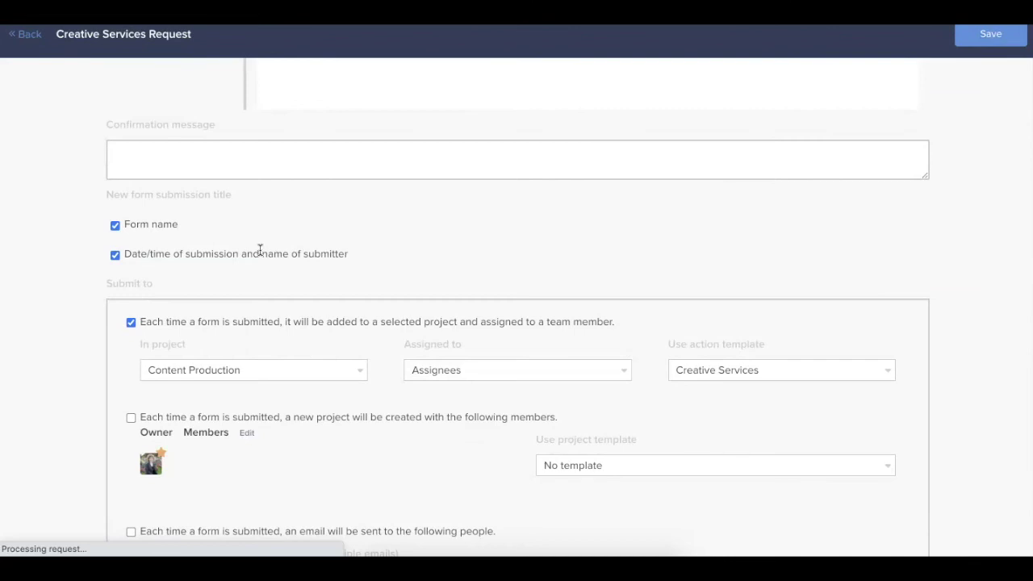
scroll(260, 250, up, 8)
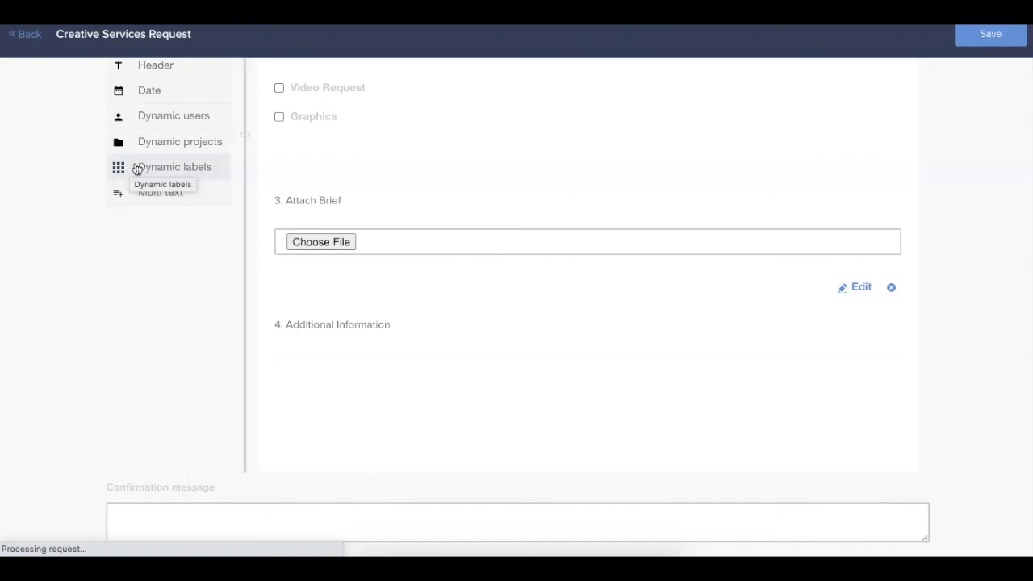
scroll(602, 410, up, 5)
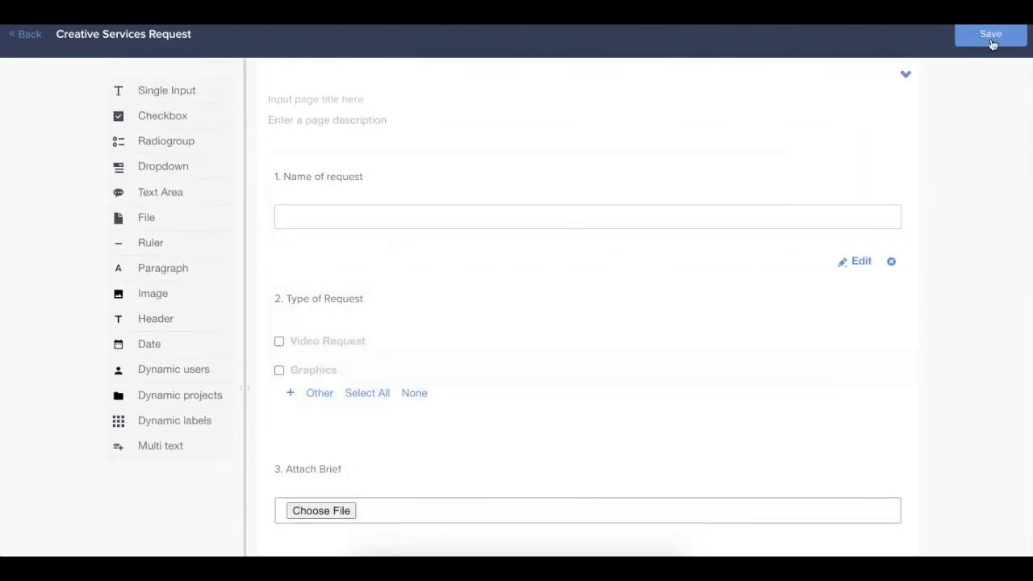
Step: Save the Creative Services Request form and open the Creative Brief form's submission stats
click(991, 35)
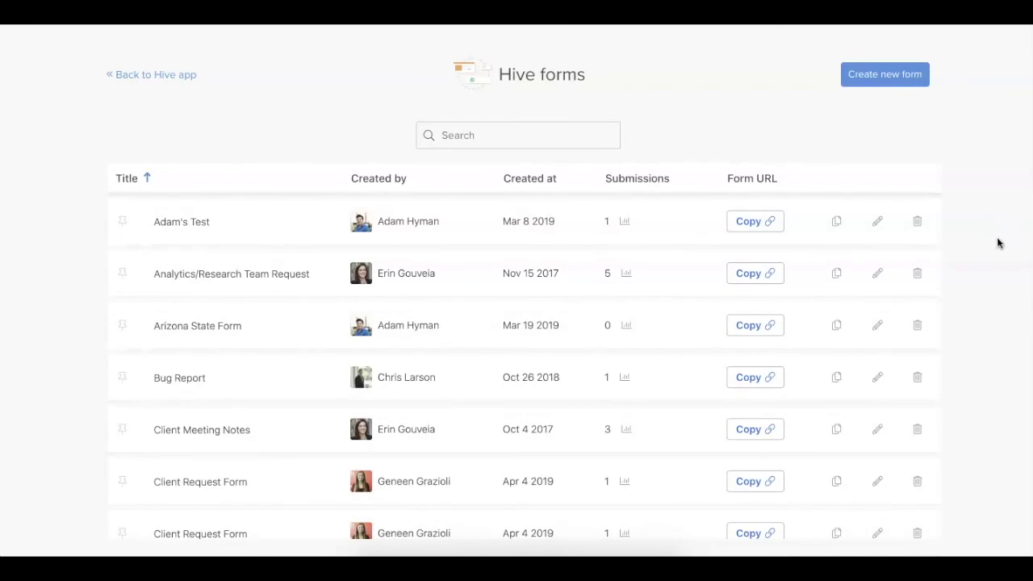
scroll(307, 362, down, 5)
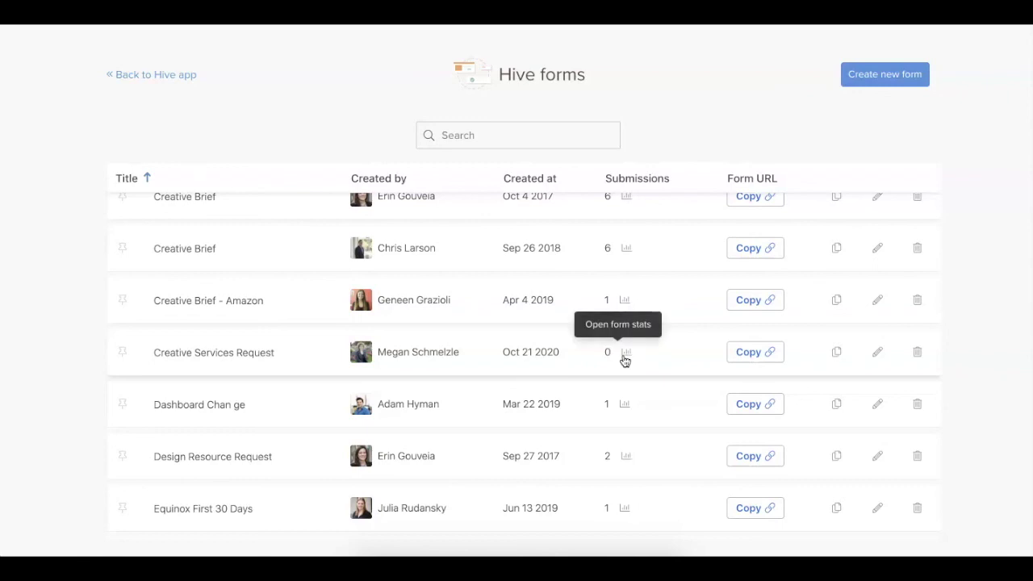
click(625, 250)
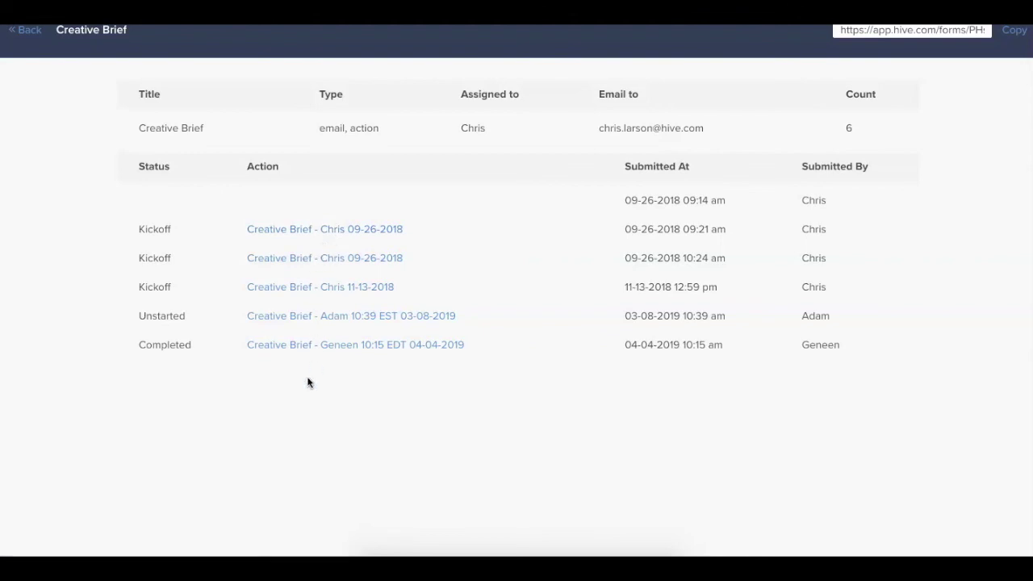
Step: Go back from the Creative Brief stats page to the Hive forms list
click(27, 32)
Step: Pin Creative Services Request under the New button and return to the Hive app
scroll(465, 410, down, 6)
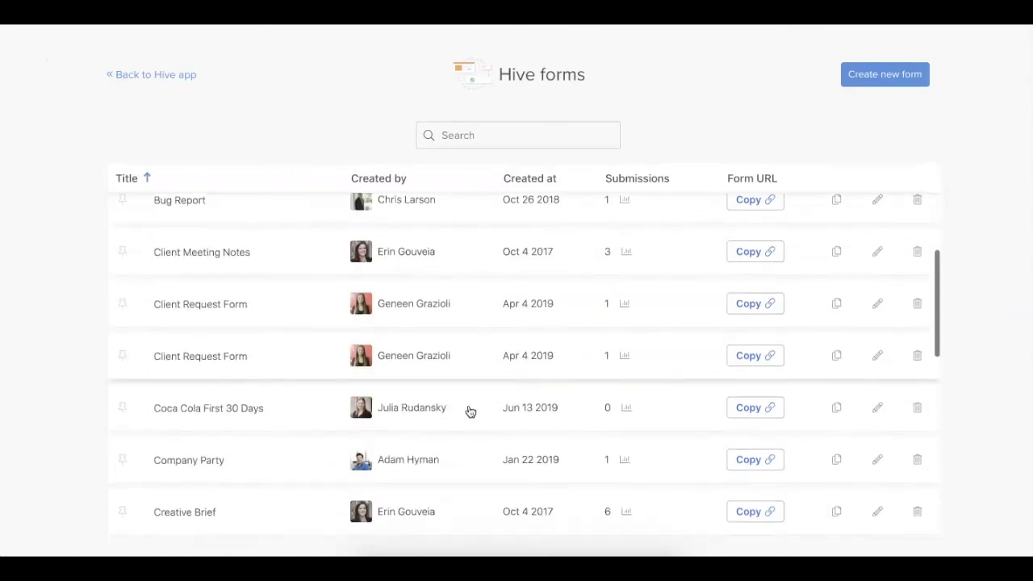
scroll(472, 405, down, 1)
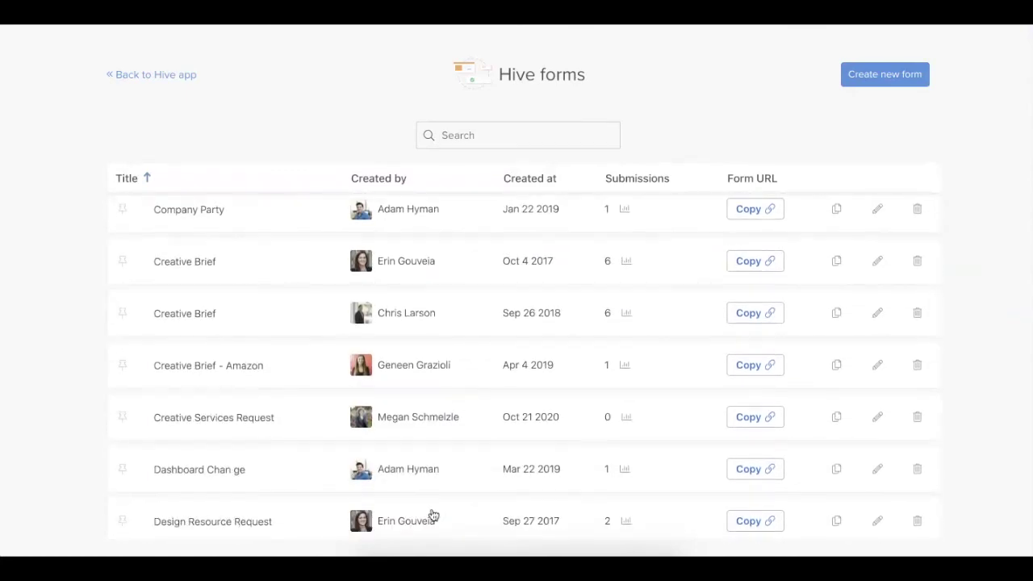
scroll(431, 516, down, 2)
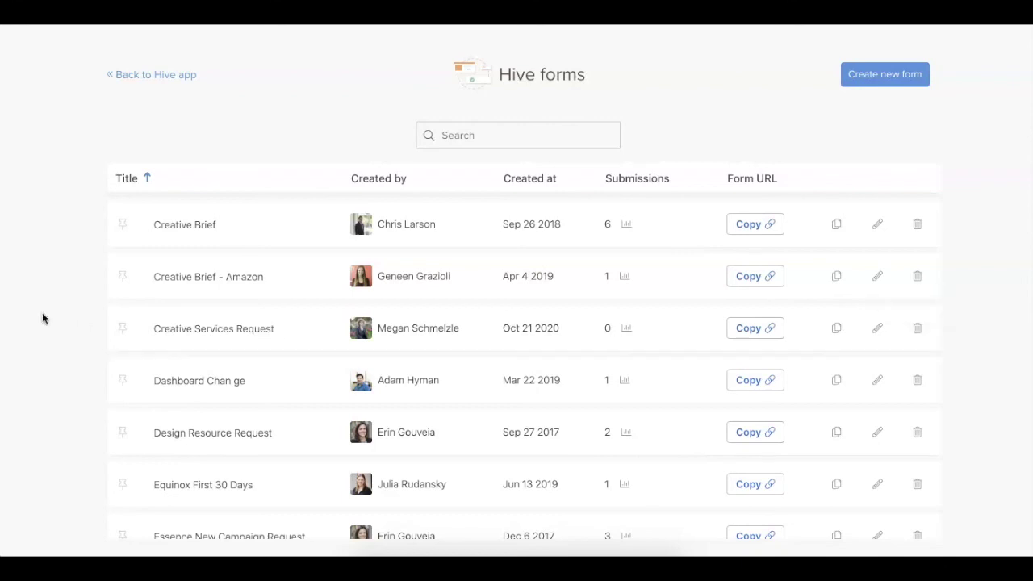
click(123, 331)
click(123, 78)
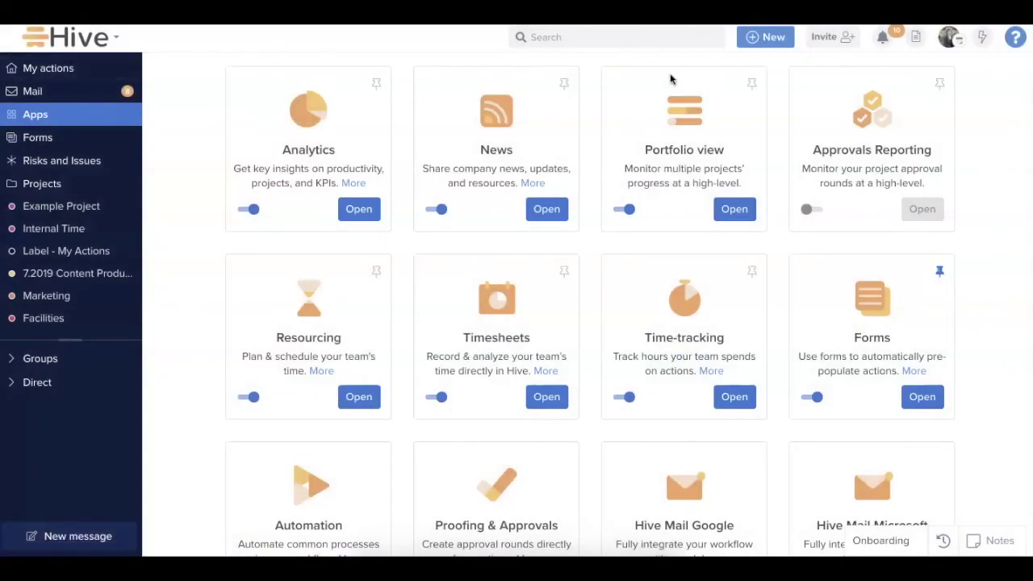
Step: Start a new Creative Services Request from the + New menu's Request form list
click(761, 42)
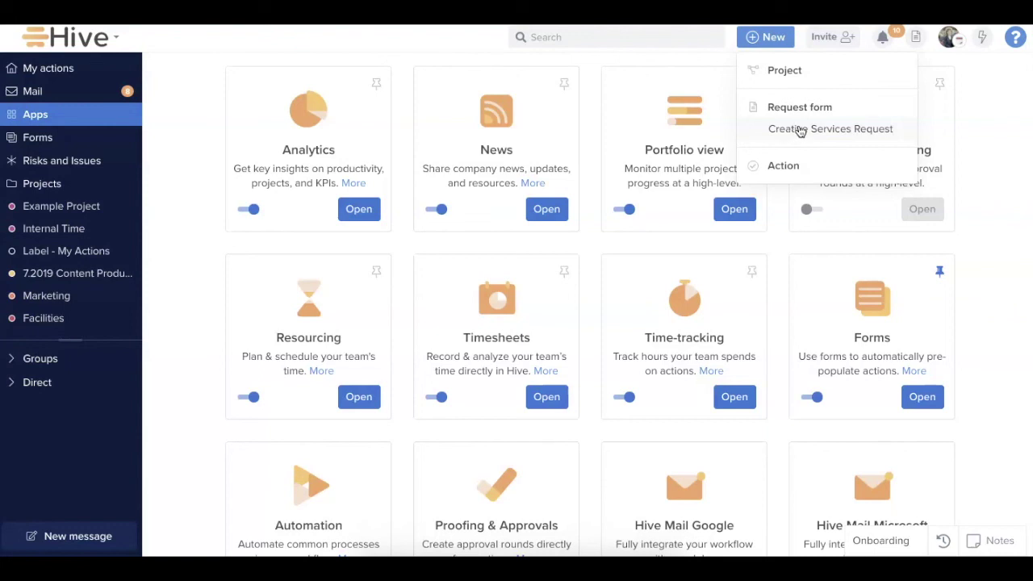
click(789, 135)
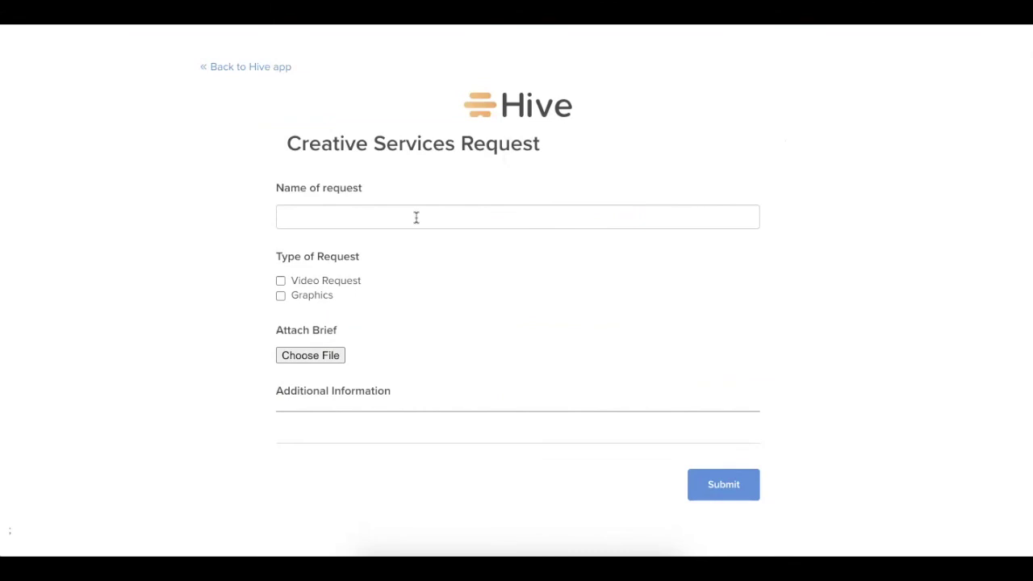
Step: Submit a Graphics request named 'Graphics Request for new Website' and open the created request
click(311, 225)
text(Graphics)
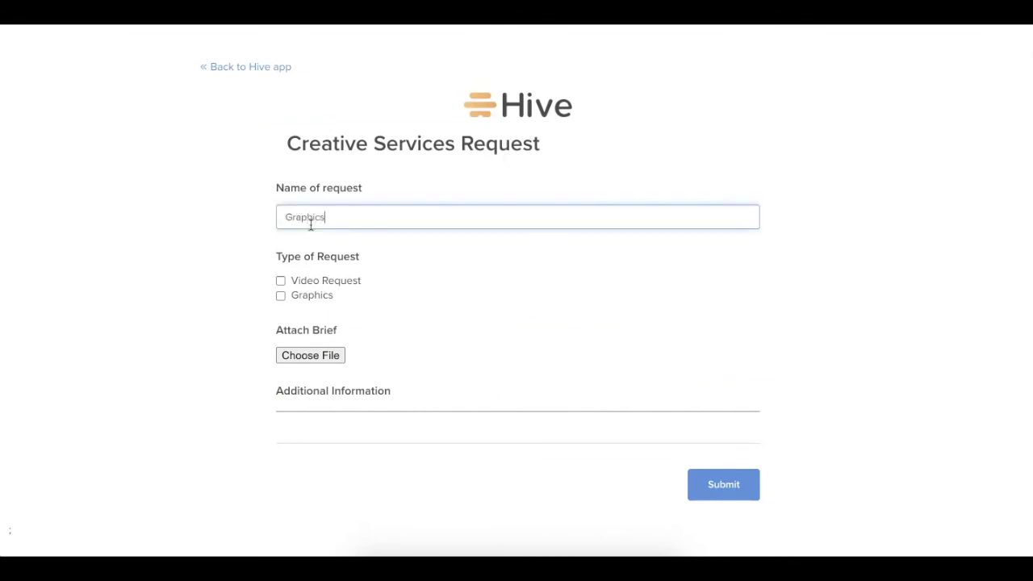
text( Request fo r new Website)
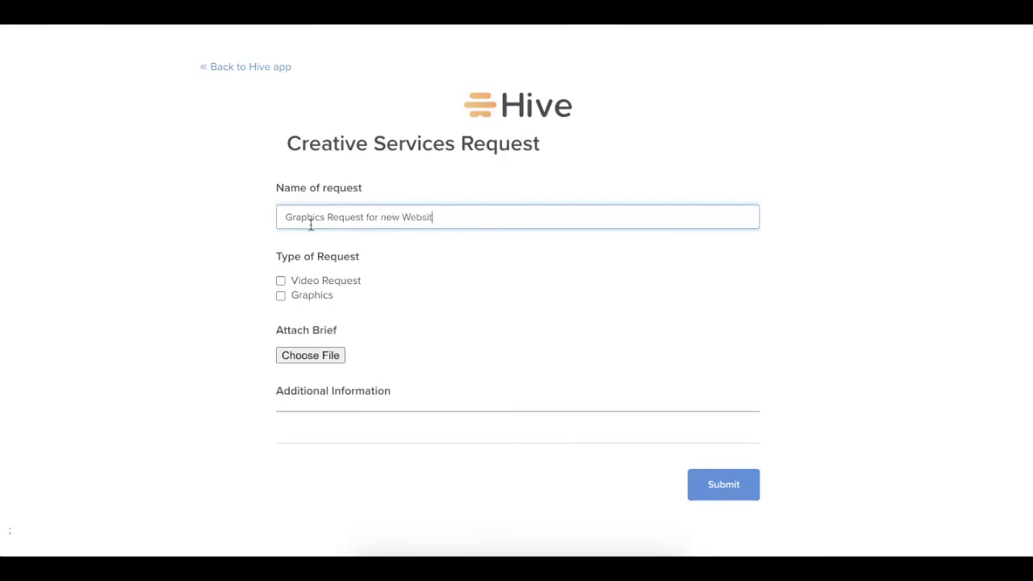
click(280, 295)
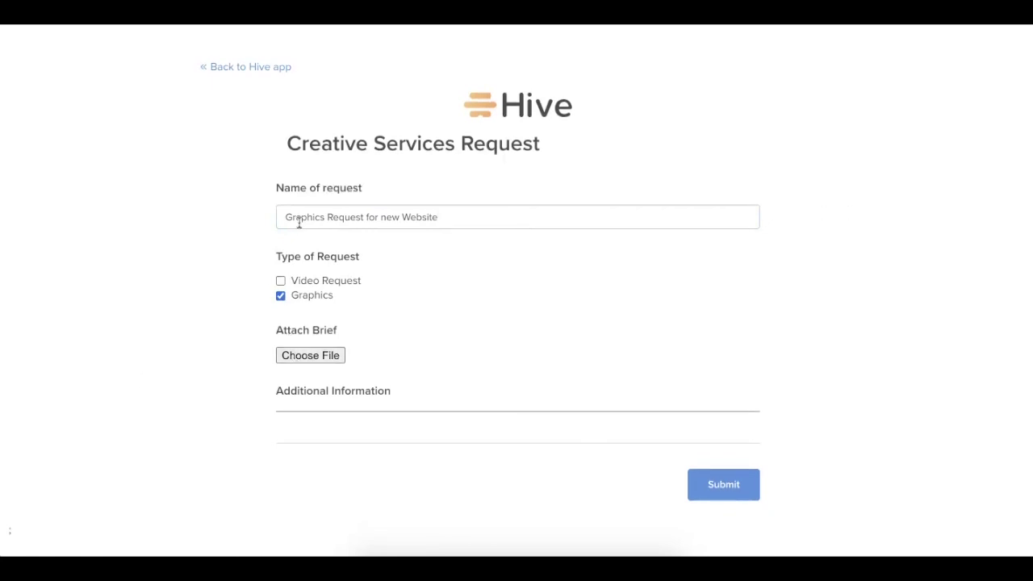
click(736, 494)
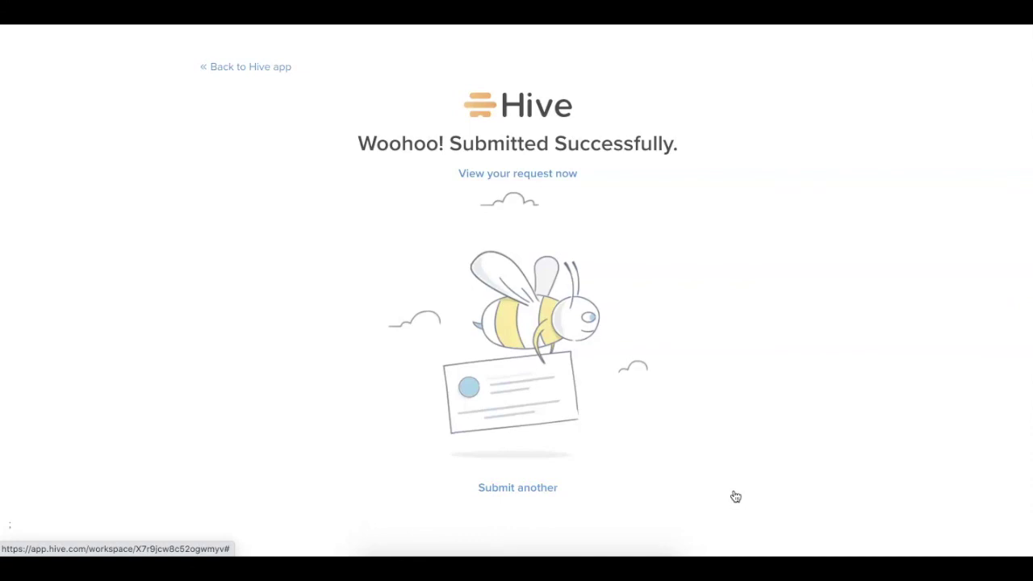
click(524, 176)
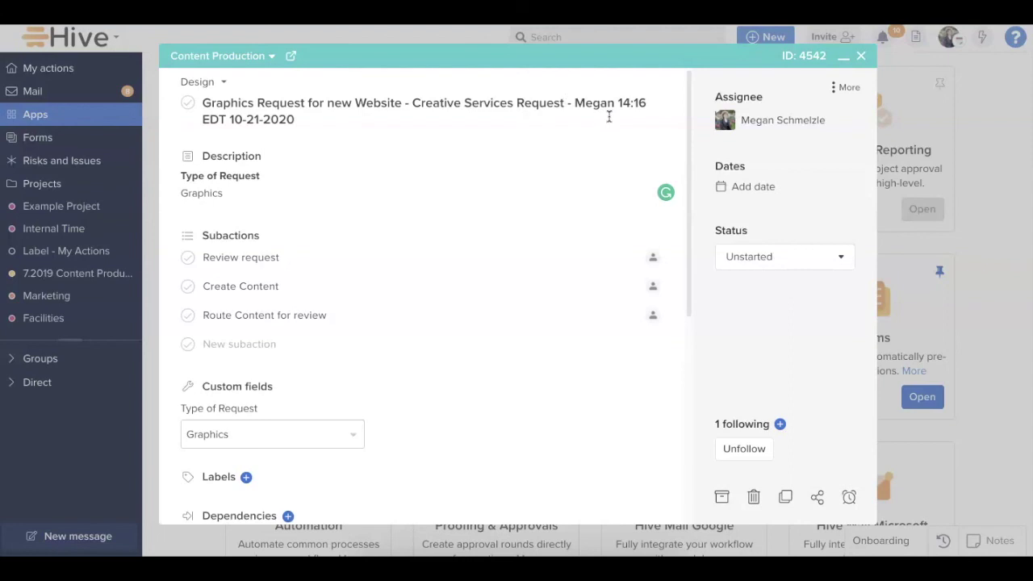
Step: Scroll through the new action card to check its title, description and Type of Request: Graphics
scroll(609, 117, down, 1)
scroll(609, 117, down, 1)
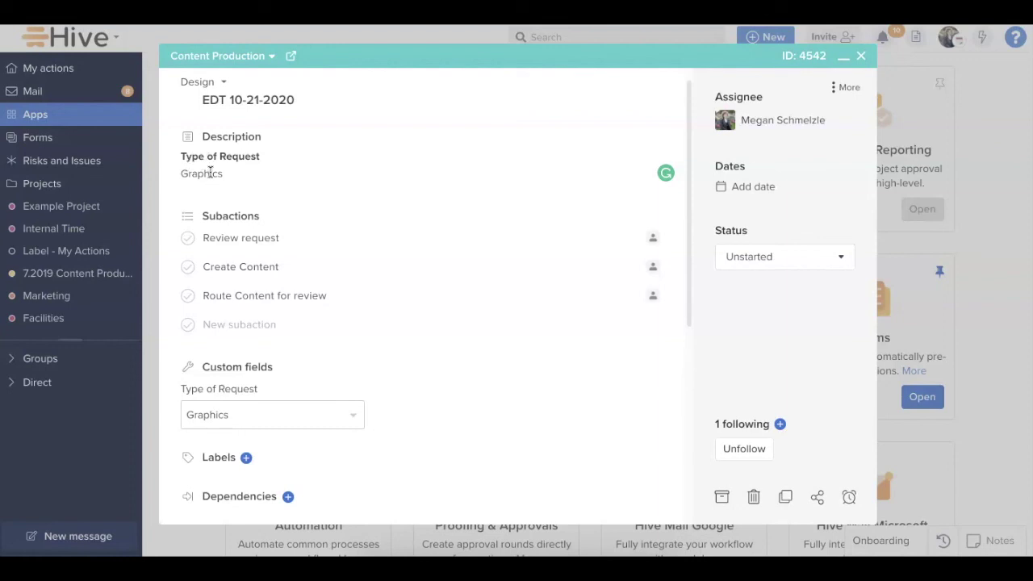
scroll(210, 171, up, 1)
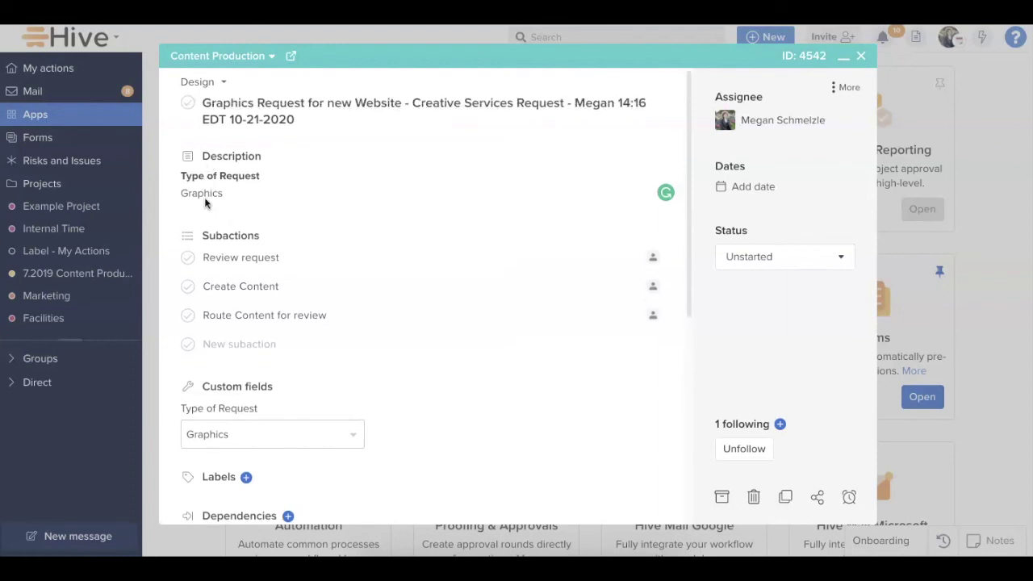